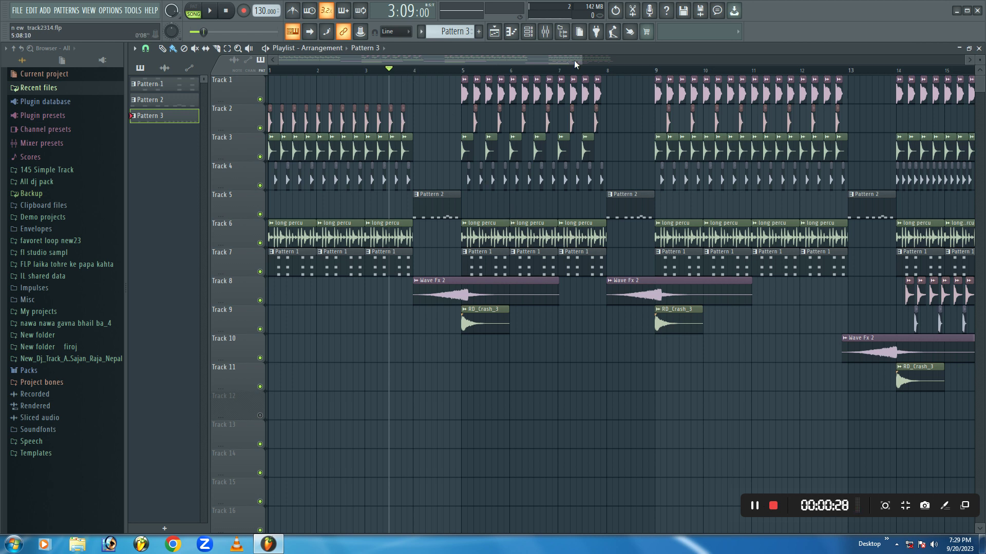
# Step: Play the arrangement from bar 1, skip ahead to the sections around bars 5, 8 and 12, and stop playback
pyautogui.moveTo(574, 60); pyautogui.dragTo(497, 77)
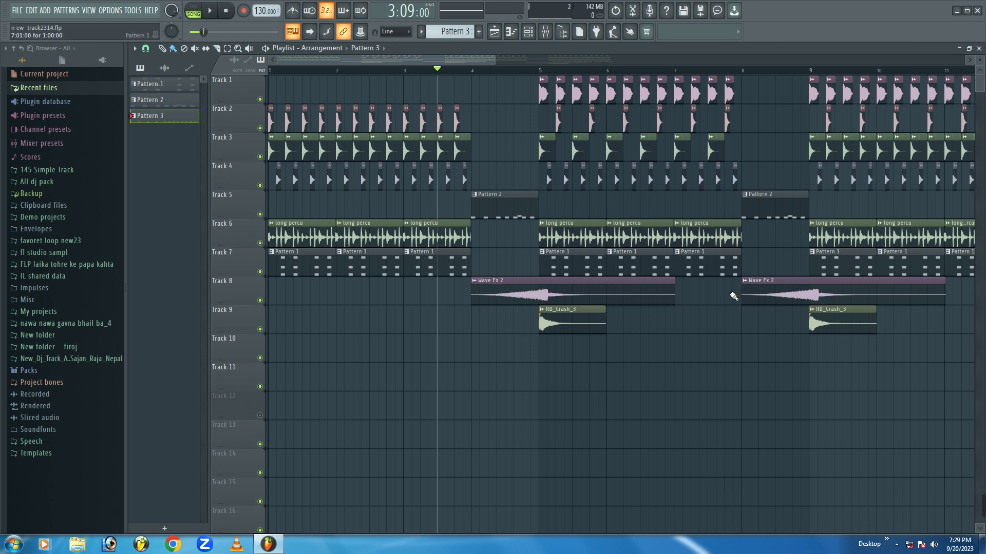
pyautogui.moveTo(494, 60); pyautogui.dragTo(719, 60)
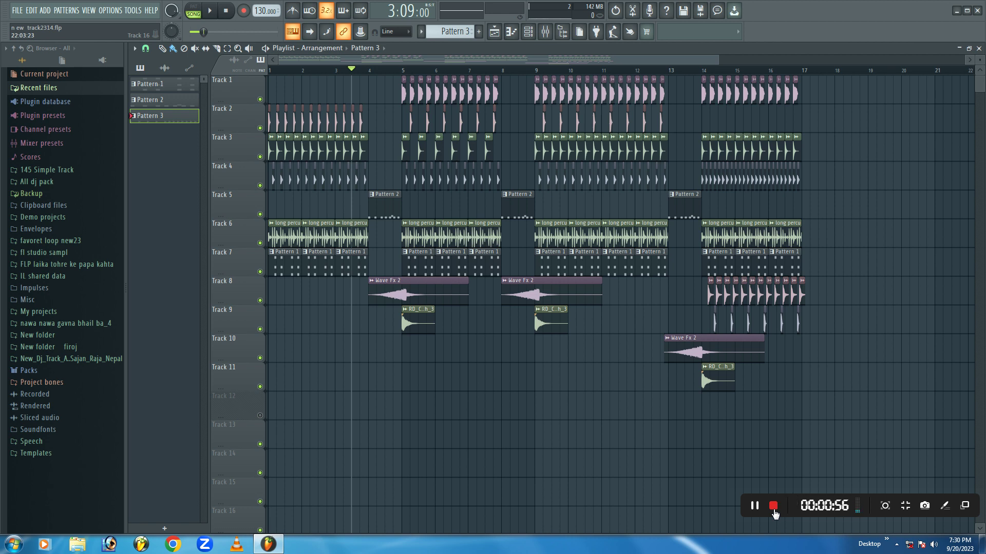
pyautogui.click(293, 71)
pyautogui.click(266, 48)
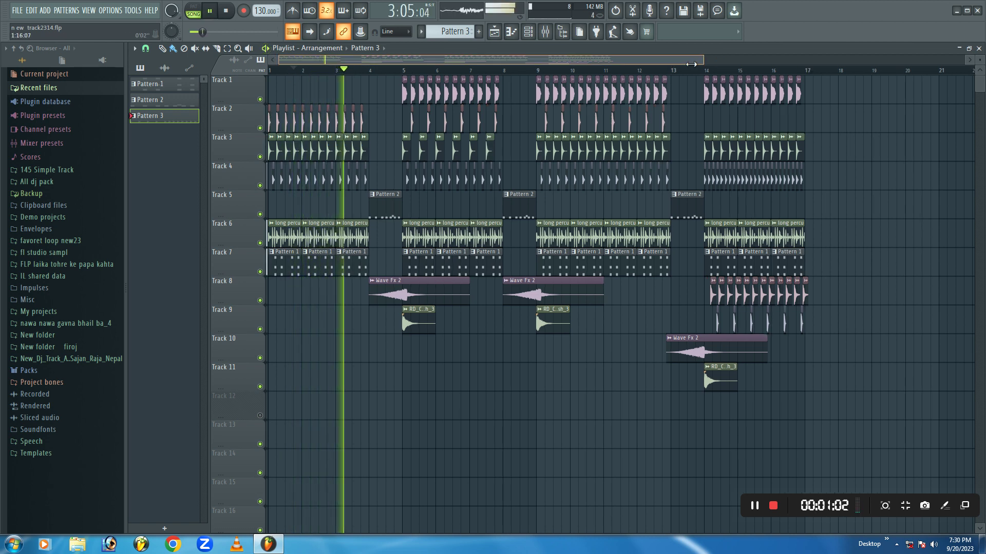
pyautogui.moveTo(715, 61); pyautogui.dragTo(538, 59)
pyautogui.click(451, 67)
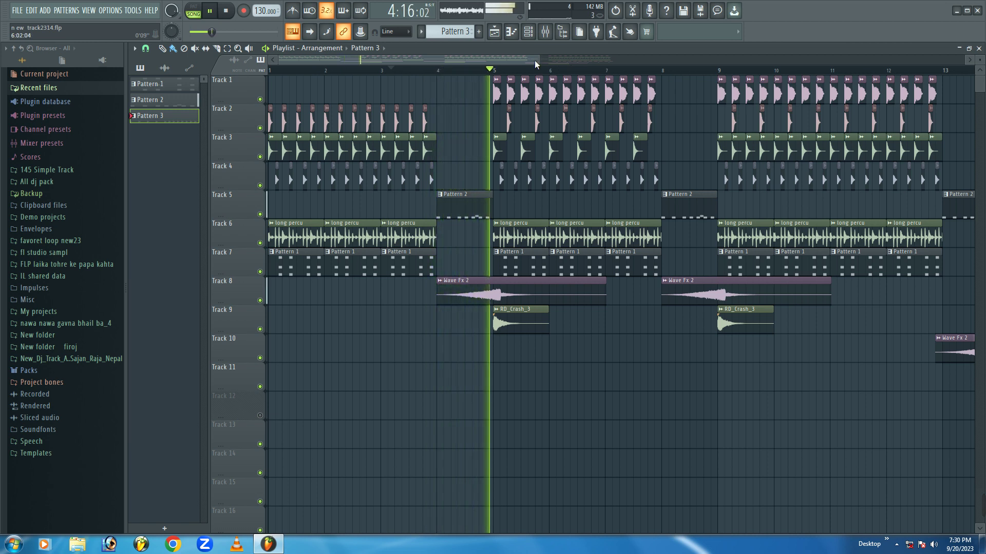
pyautogui.moveTo(532, 60); pyautogui.dragTo(663, 60)
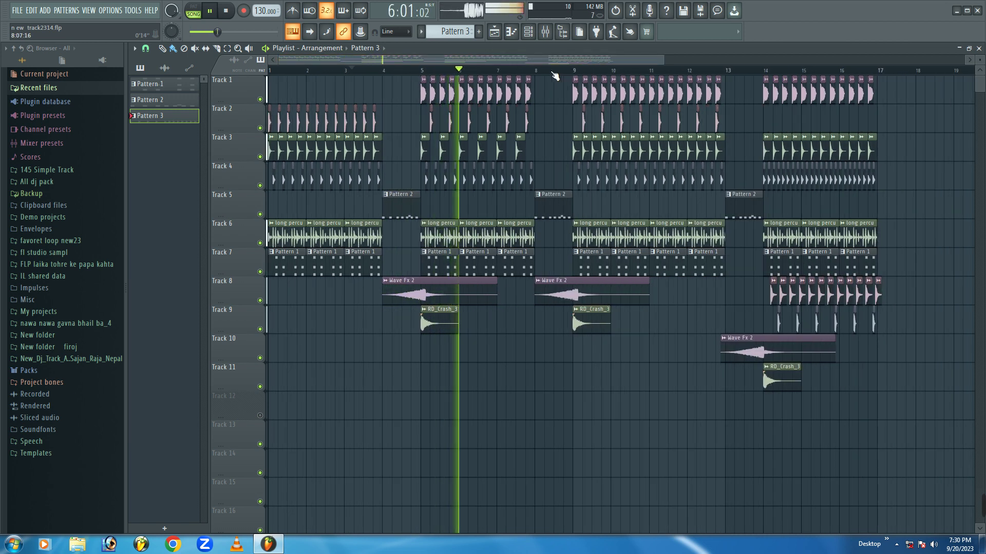
pyautogui.click(553, 73)
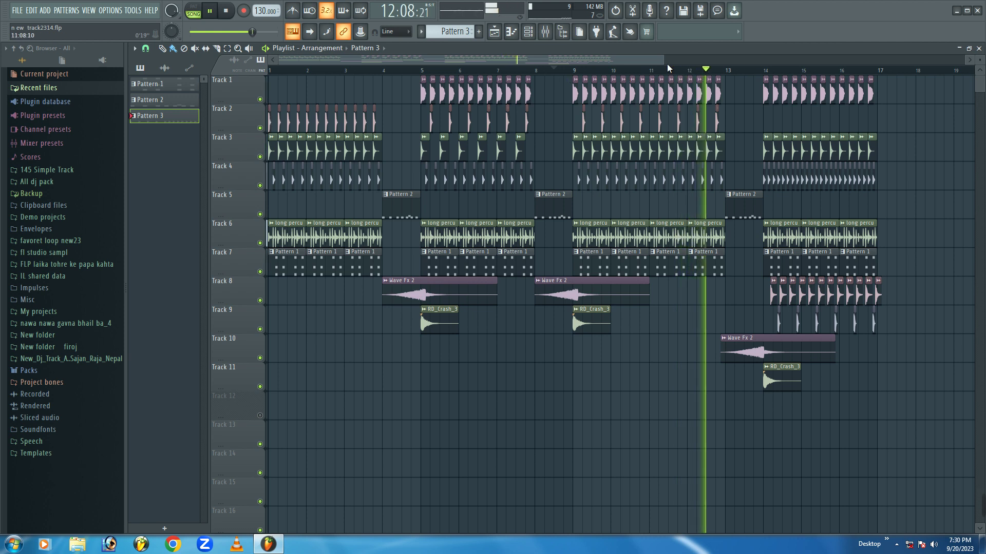
pyautogui.moveTo(661, 58); pyautogui.dragTo(693, 58)
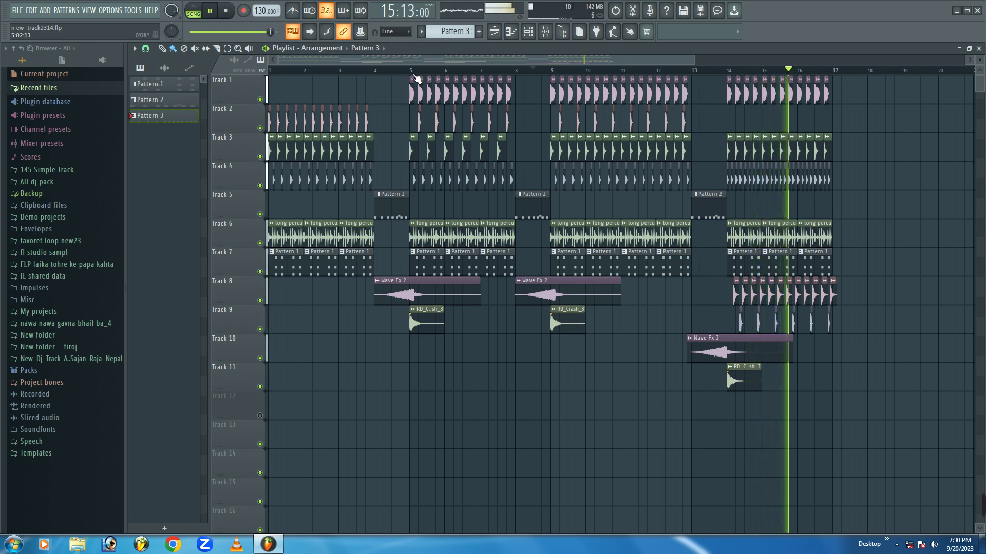
pyautogui.press('space')
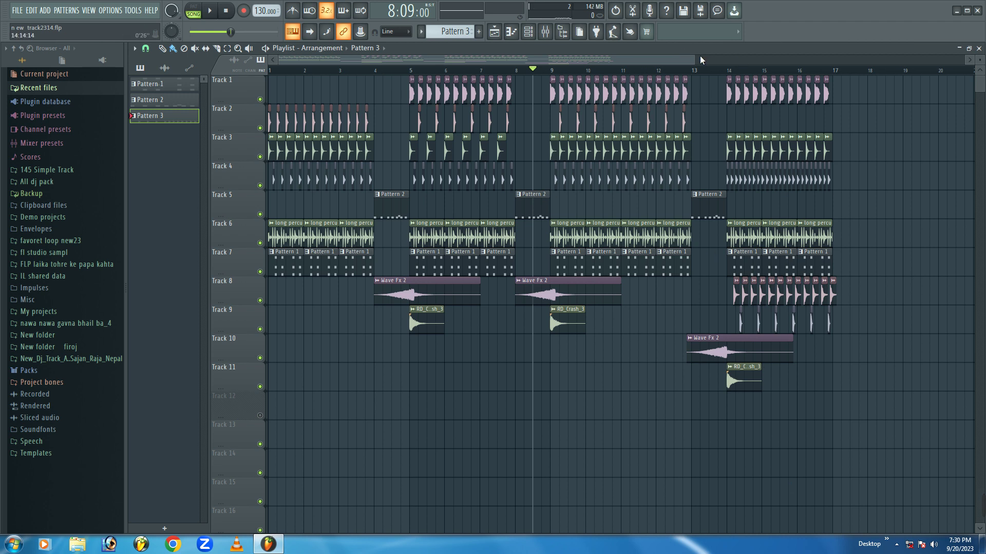
# Step: Play the opening bars of the arrangement from the start and stop playback
pyautogui.moveTo(695, 59); pyautogui.dragTo(239, 64)
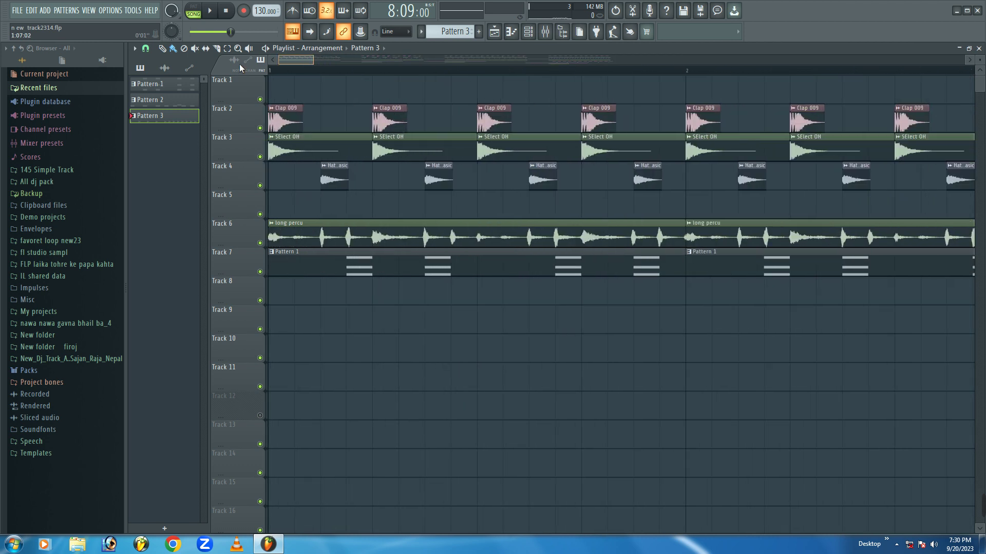
pyautogui.click(295, 71)
pyautogui.press('space')
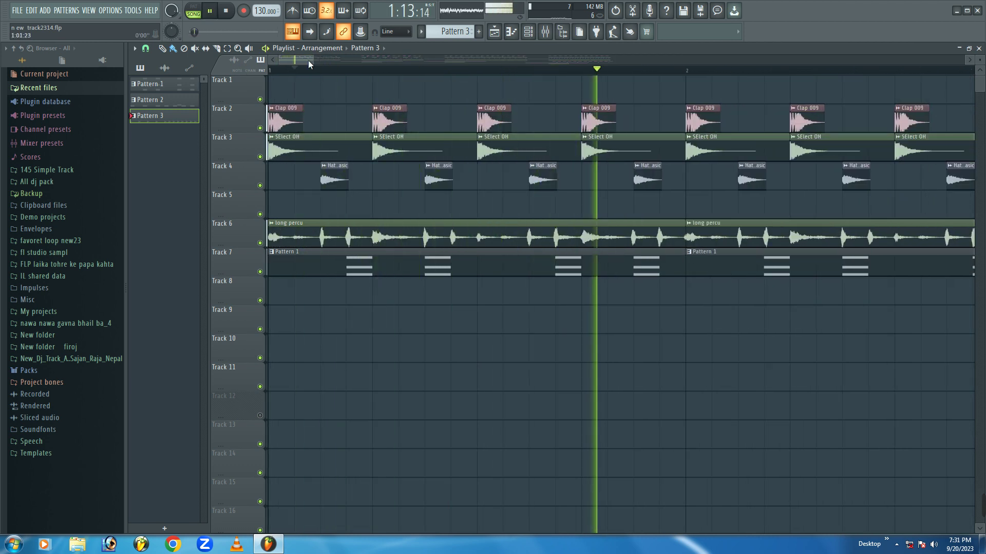
pyautogui.moveTo(313, 59); pyautogui.dragTo(398, 56)
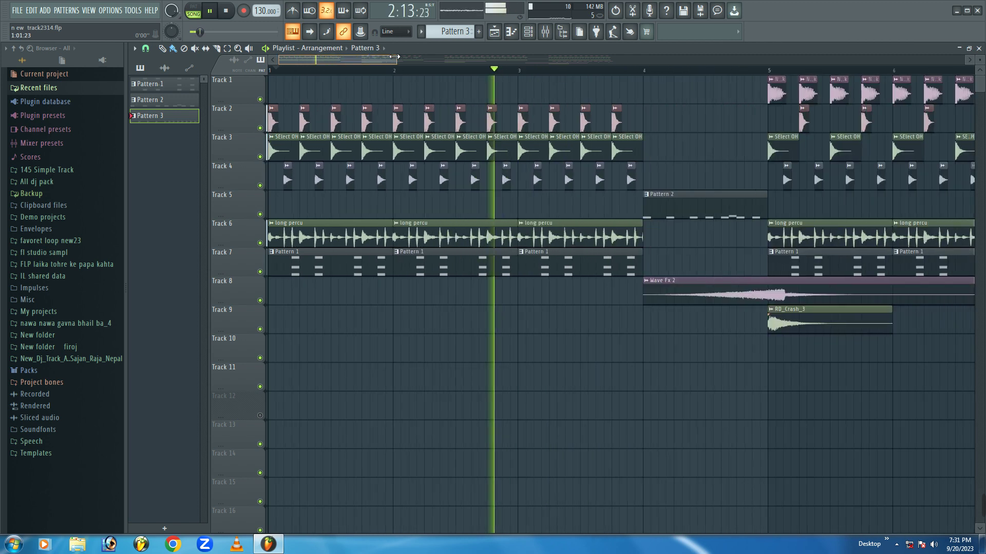
pyautogui.press('space')
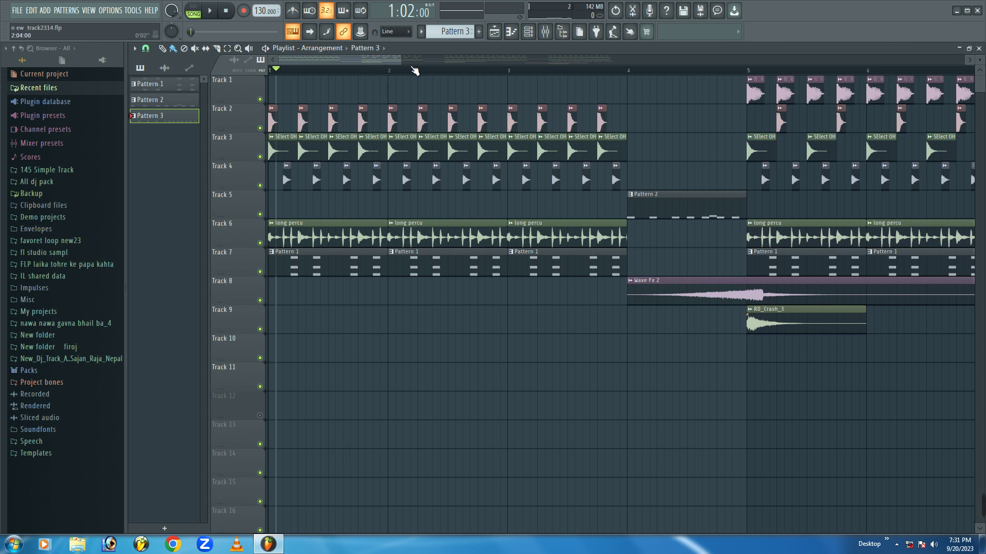
pyautogui.moveTo(399, 57); pyautogui.dragTo(315, 67)
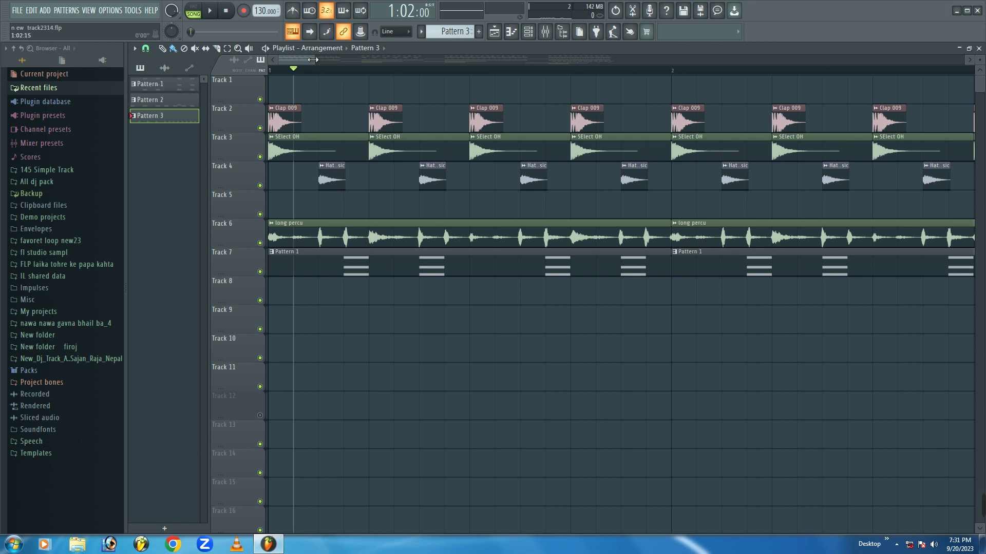
pyautogui.moveTo(313, 60); pyautogui.dragTo(504, 57)
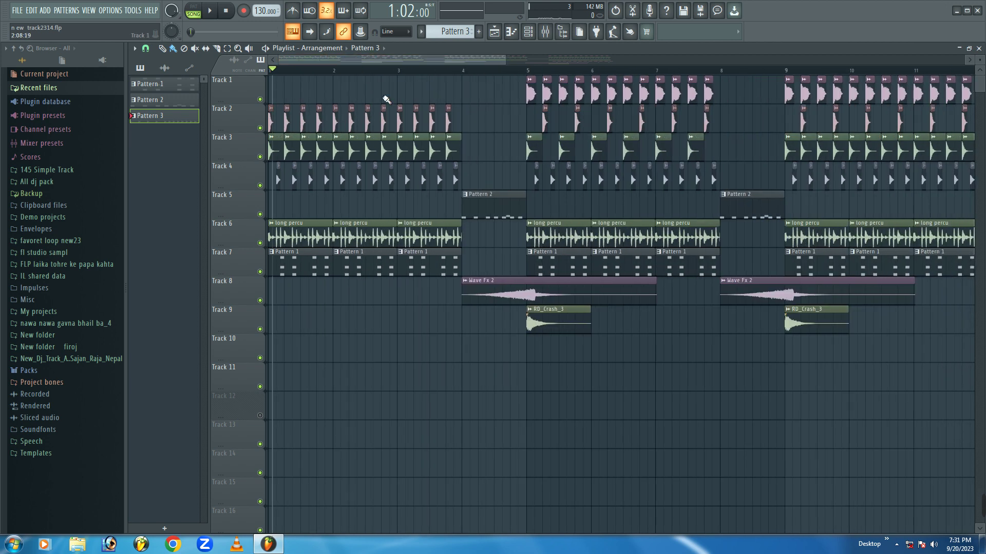
pyautogui.scroll(6, 298, 71)
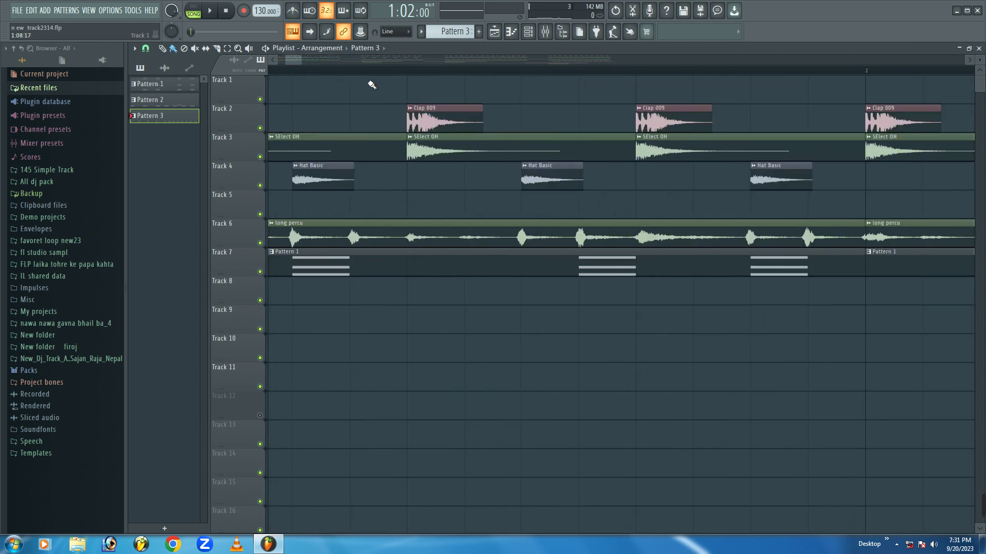
pyautogui.scroll(-4, 352, 66)
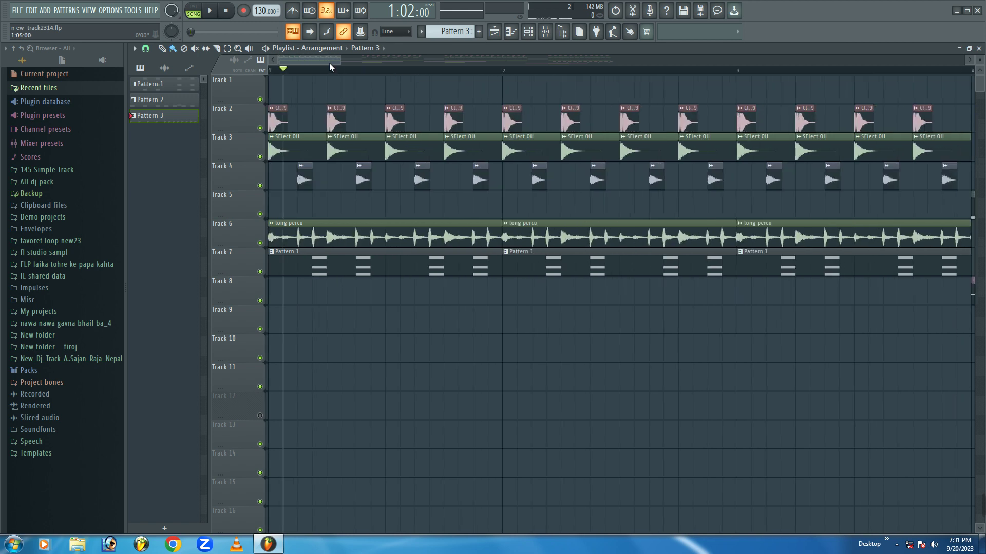
pyautogui.moveTo(340, 60); pyautogui.dragTo(372, 58)
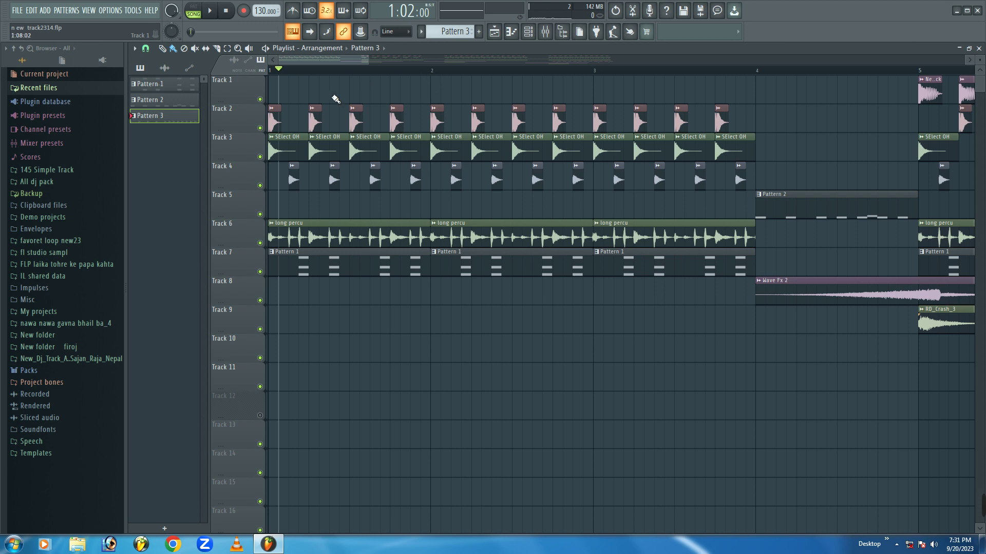
pyautogui.click(433, 79)
pyautogui.rightClick(463, 84)
pyautogui.click(226, 48)
pyautogui.moveTo(434, 82); pyautogui.dragTo(571, 83)
pyautogui.click(146, 48)
pyautogui.click(156, 205)
pyautogui.click(173, 47)
pyautogui.click(434, 83)
pyautogui.rightClick(490, 94)
# Step: Add the New Kick sample from the recent files to Track 1 at bar 2
pyautogui.click(39, 88)
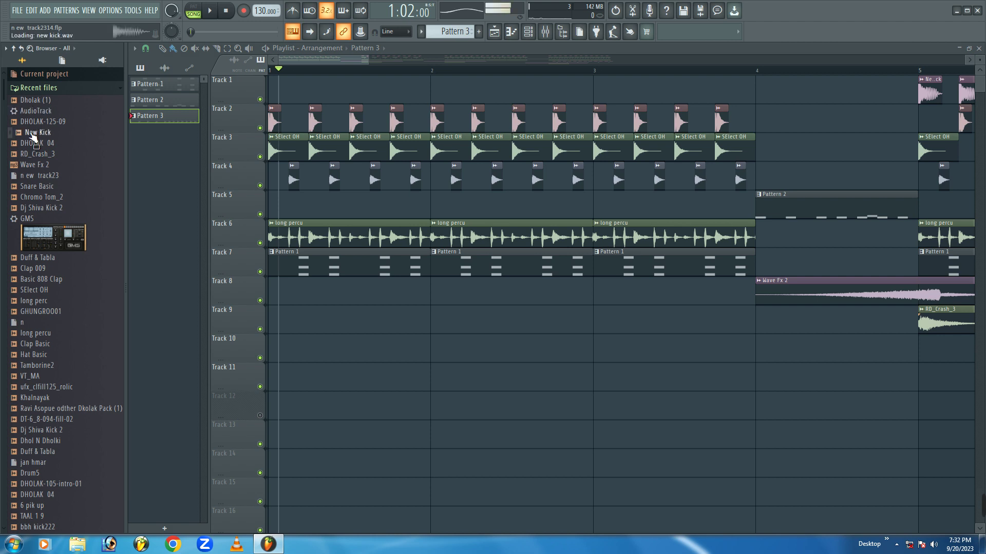
pyautogui.moveTo(39, 132); pyautogui.dragTo(435, 78)
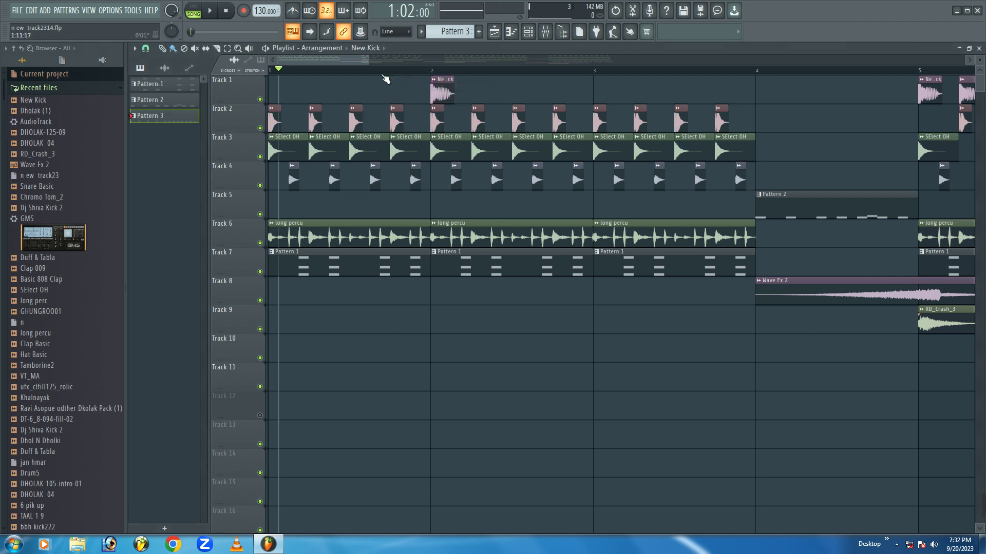
pyautogui.click(54, 89)
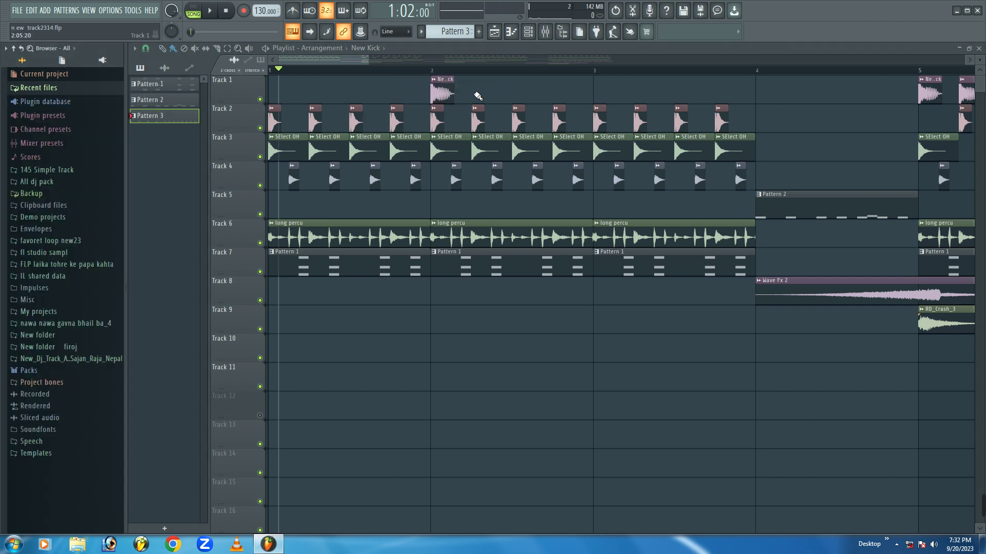
# Step: Place another New Kick clip at bar 3 of Track 1, and delete the kick clips at bars 3 and 2
pyautogui.click(603, 92)
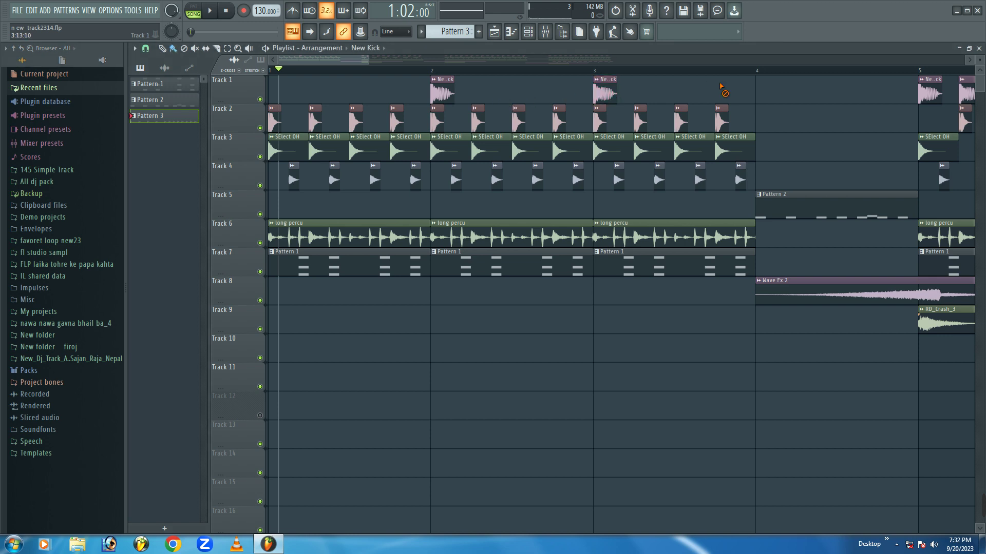
pyautogui.rightClick(598, 91)
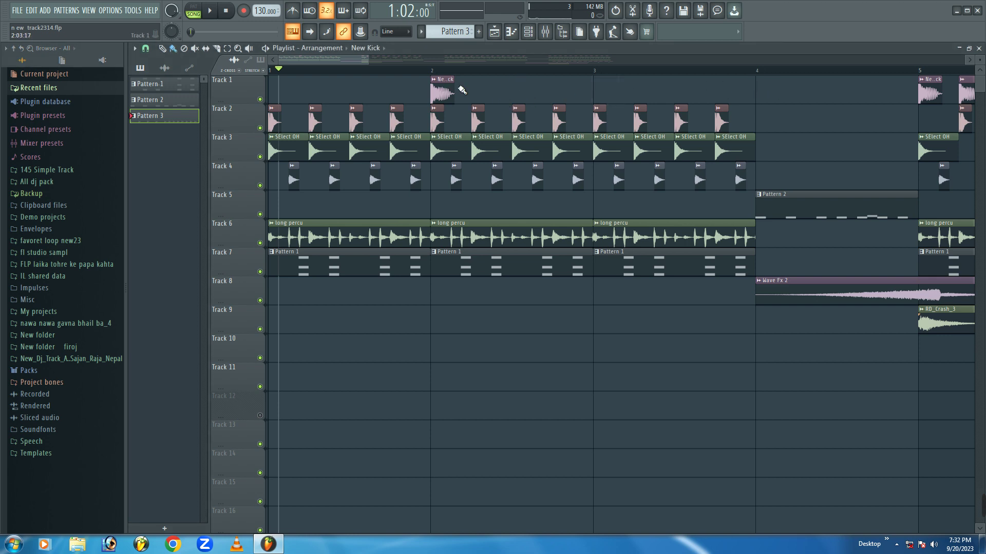
pyautogui.rightClick(439, 88)
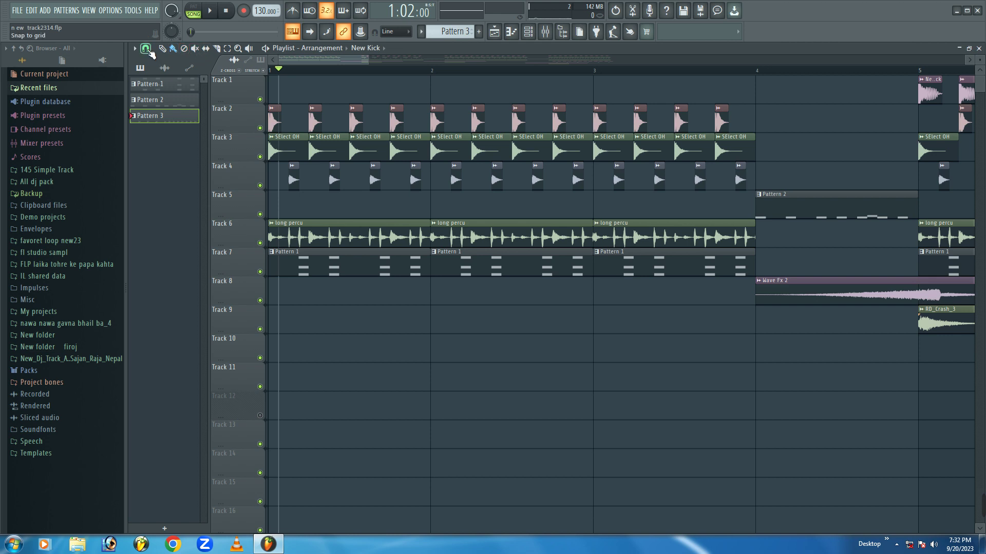
# Step: Change the playlist's grid snap and place New Kick clips on the four beats of bar 2 in Track 1
pyautogui.click(149, 51)
pyautogui.click(157, 198)
pyautogui.click(434, 83)
pyautogui.click(477, 87)
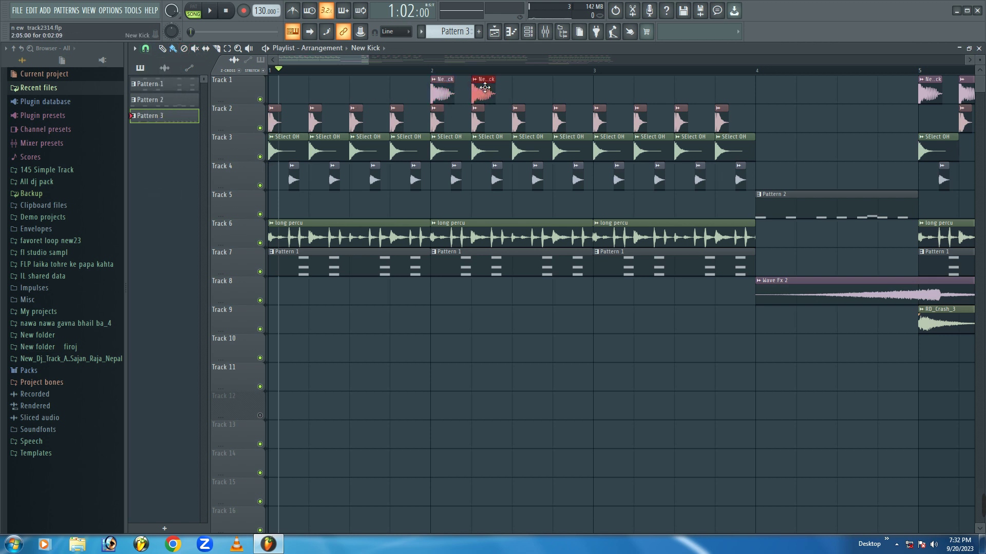
pyautogui.click(520, 88)
pyautogui.click(561, 88)
# Step: Delete the four New Kick clips from bar 2 of Track 1
pyautogui.rightClick(562, 89)
pyautogui.rightClick(532, 91)
pyautogui.rightClick(482, 88)
pyautogui.rightClick(442, 85)
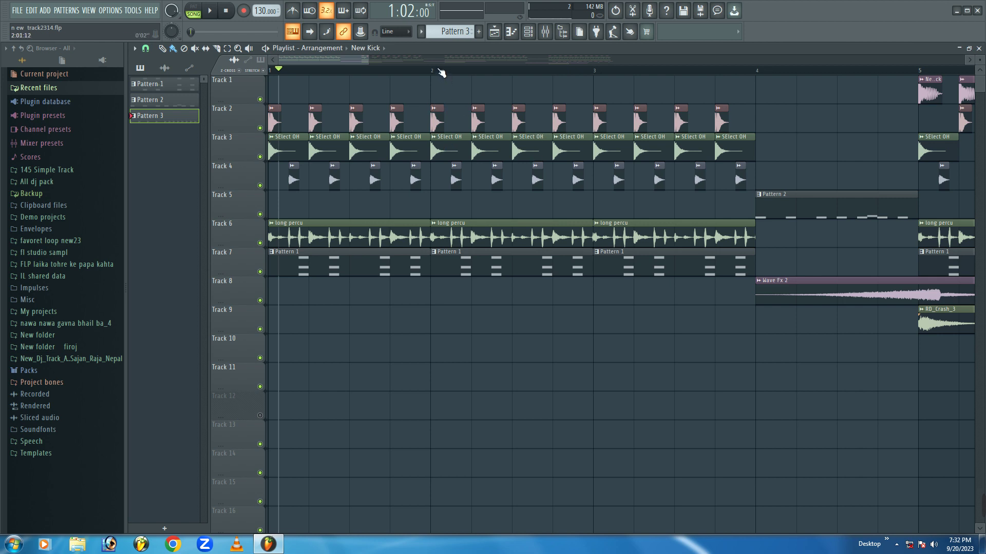
# Step: Change the playlist's grid snap again and select the time range covering bar 2, up to the start of bar 3
pyautogui.click(146, 48)
pyautogui.click(155, 75)
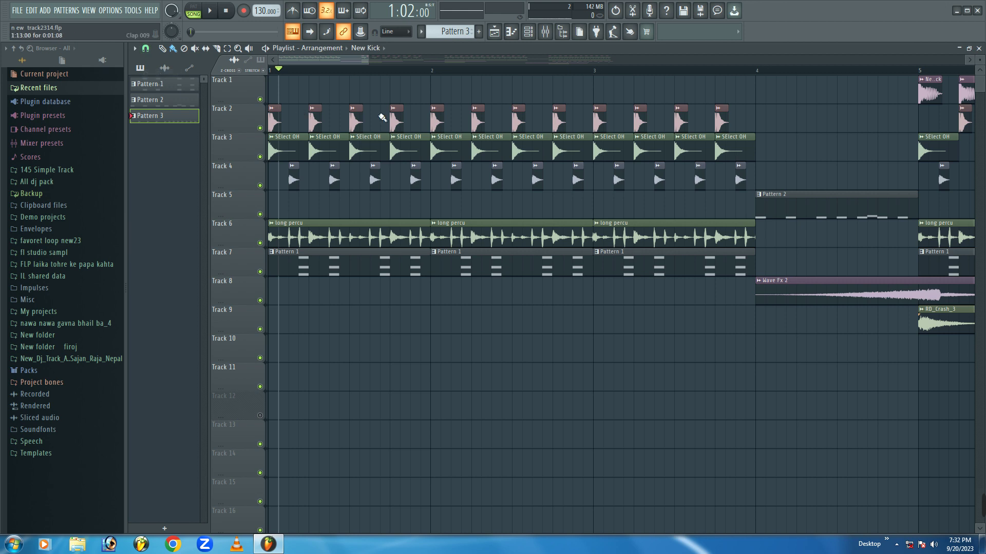
pyautogui.scroll(3, 447, 75)
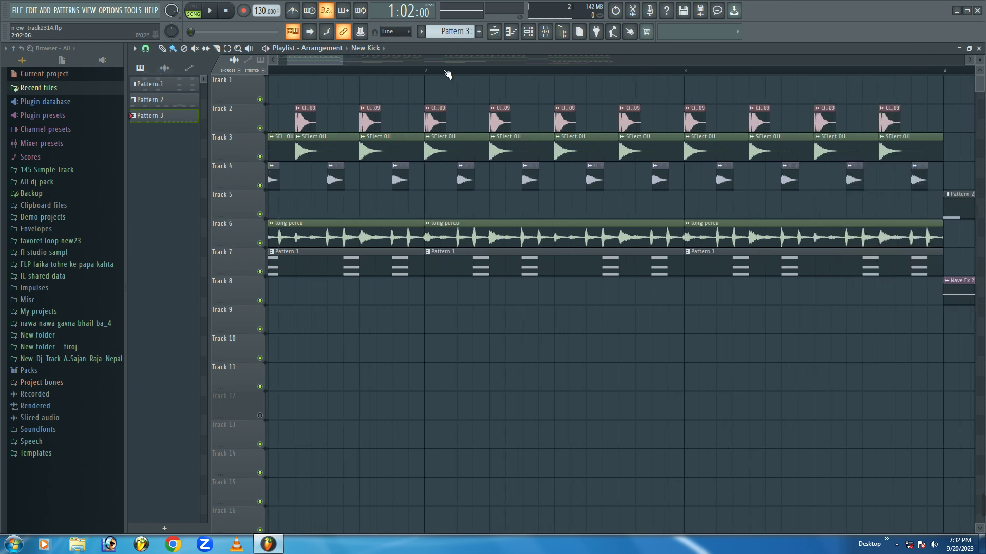
pyautogui.click(227, 47)
pyautogui.moveTo(423, 89); pyautogui.dragTo(775, 99)
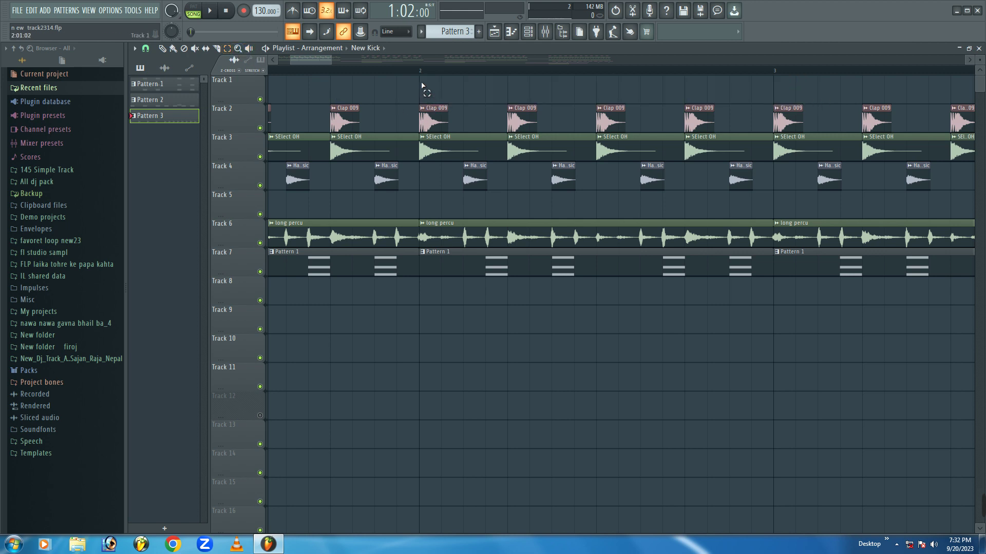
pyautogui.moveTo(422, 86); pyautogui.dragTo(775, 100)
pyautogui.moveTo(422, 74); pyautogui.dragTo(773, 73)
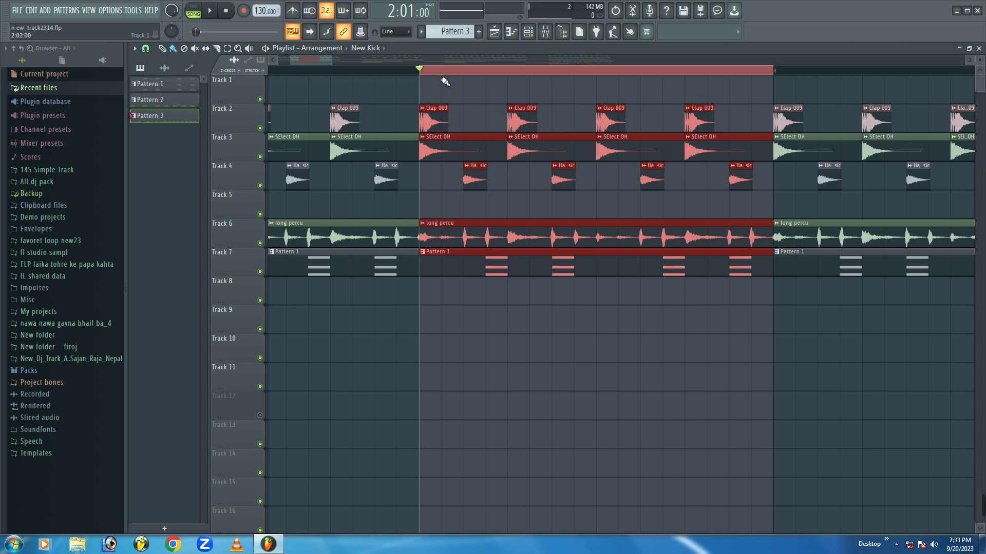
# Step: Place four evenly spaced New Kick clips in Track 1 across the selected bar 2, in line with the claps
pyautogui.scroll(-2, 437, 76)
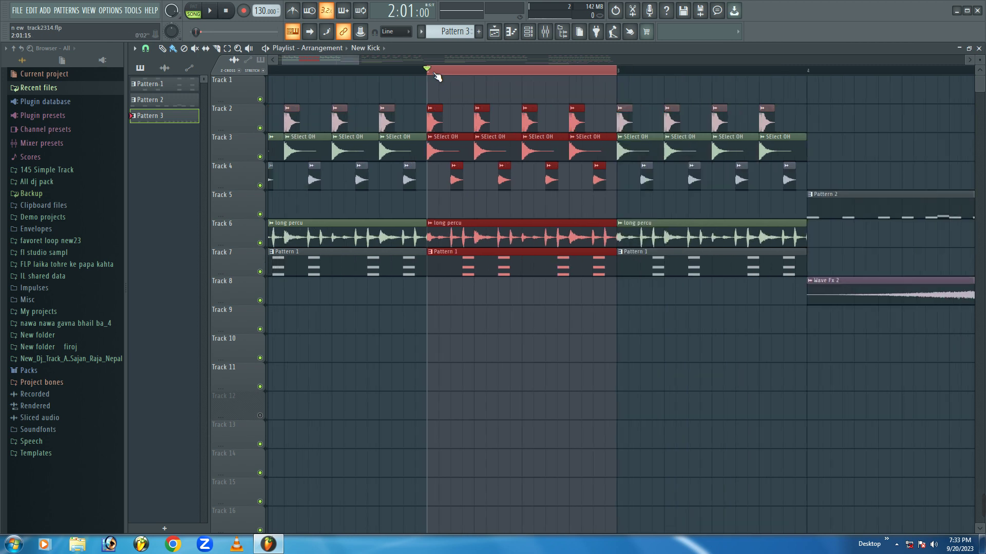
pyautogui.scroll(2, 437, 76)
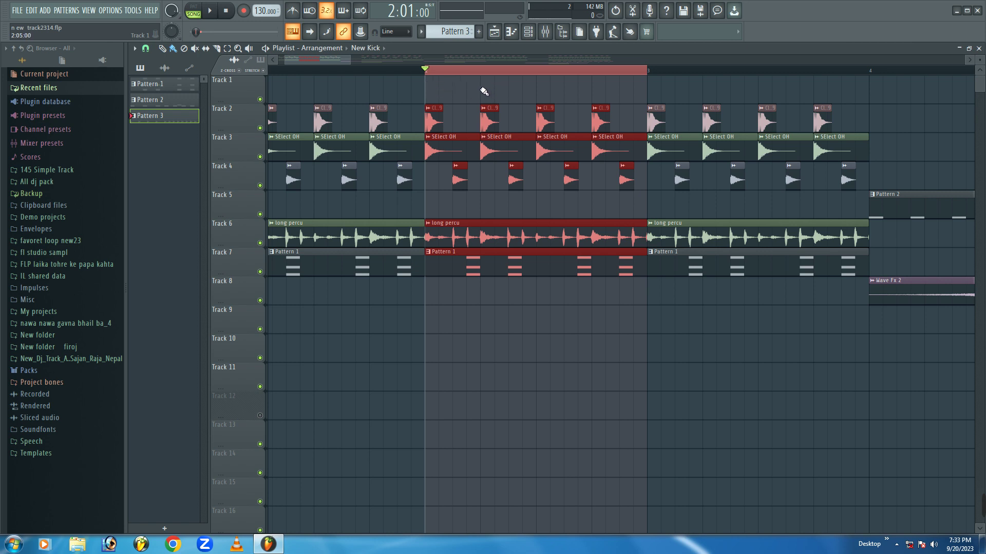
pyautogui.moveTo(484, 91); pyautogui.dragTo(598, 91)
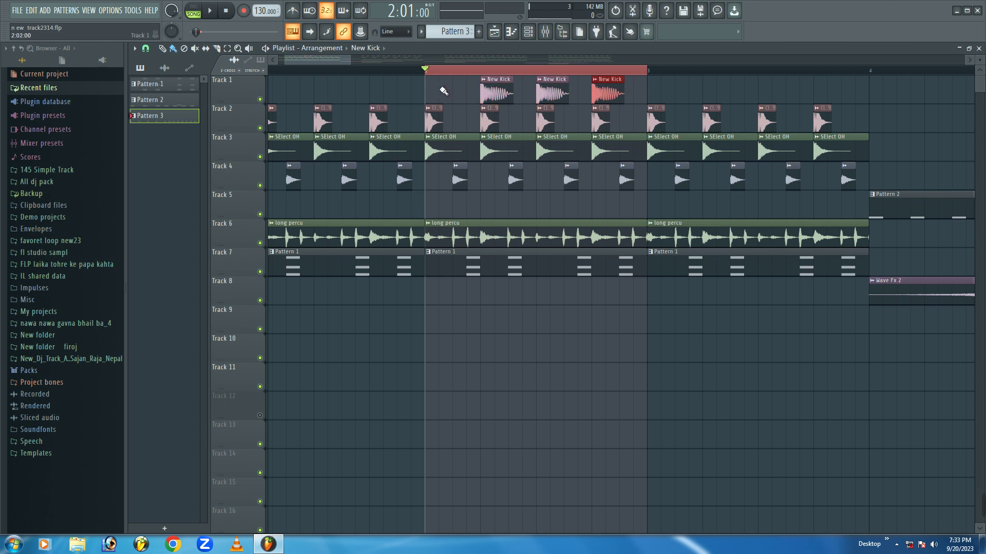
pyautogui.click(443, 91)
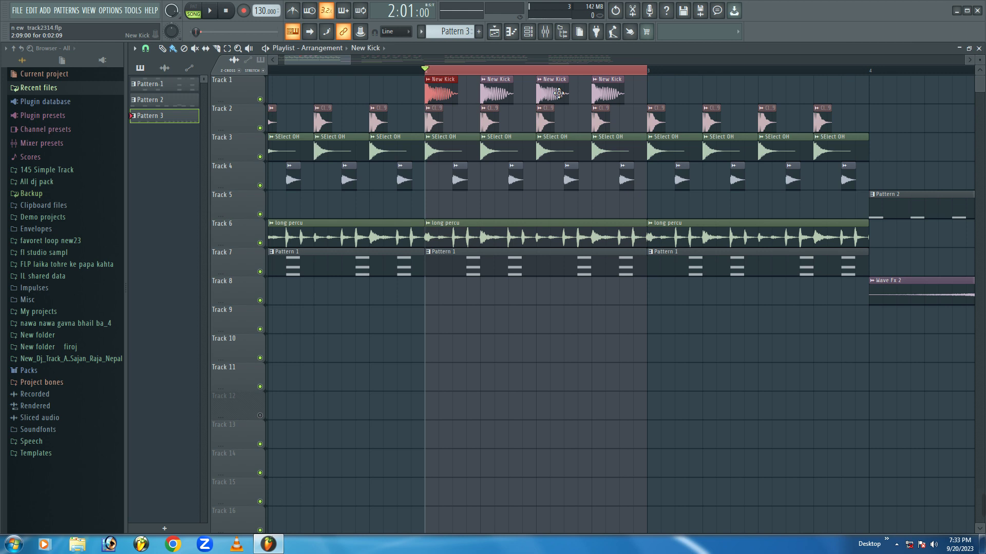
# Step: Delete all New Kick clips from the selected bar on Track 1
pyautogui.rightClick(616, 86)
pyautogui.rightClick(561, 98)
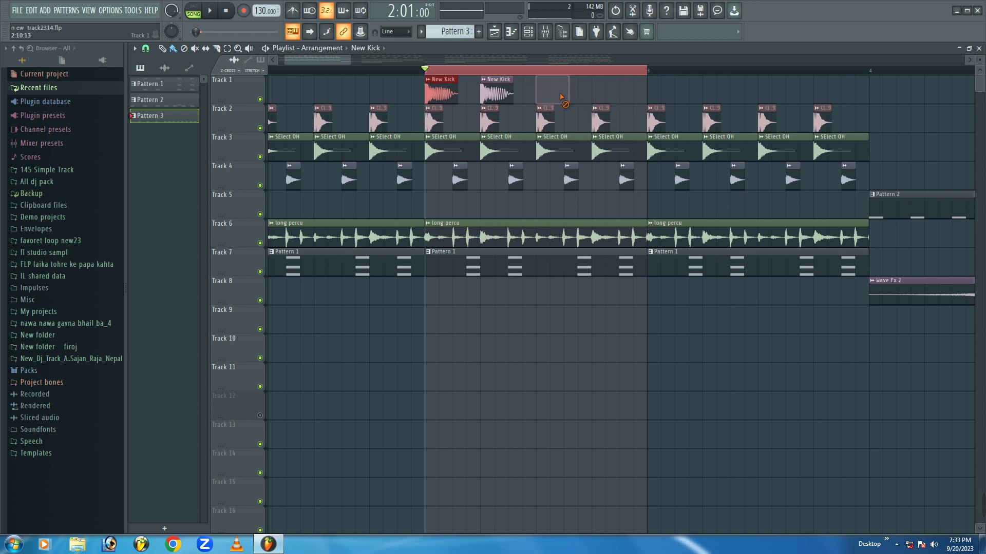
pyautogui.rightClick(495, 90)
pyautogui.rightClick(434, 86)
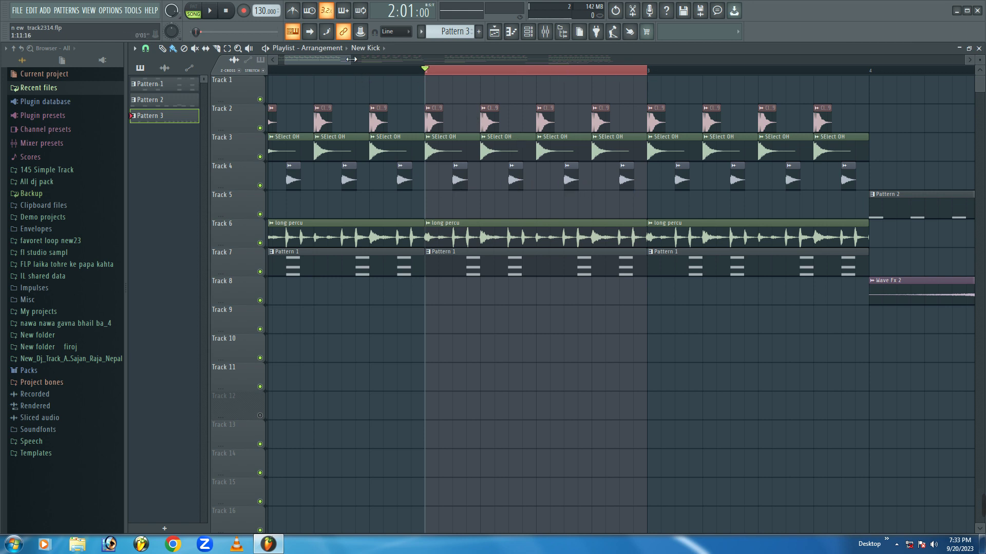
# Step: Open the Pattern 2 clip at bar 4 of Track 5 in the piano roll and delete its single C#5 note
pyautogui.moveTo(351, 59); pyautogui.dragTo(494, 60)
pyautogui.scroll(4, 473, 70)
pyautogui.scroll(-2, 475, 74)
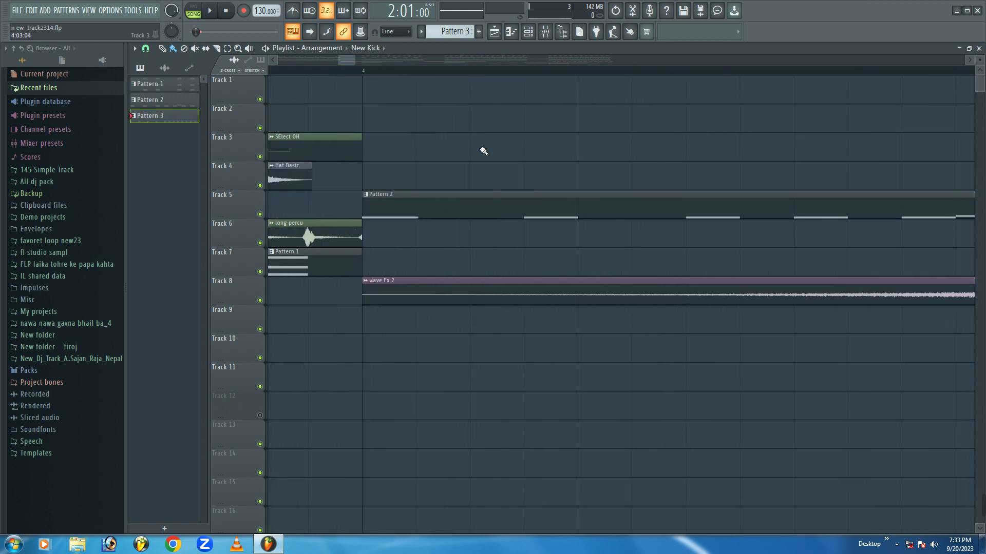
pyautogui.doubleClick(486, 198)
pyautogui.press('space')
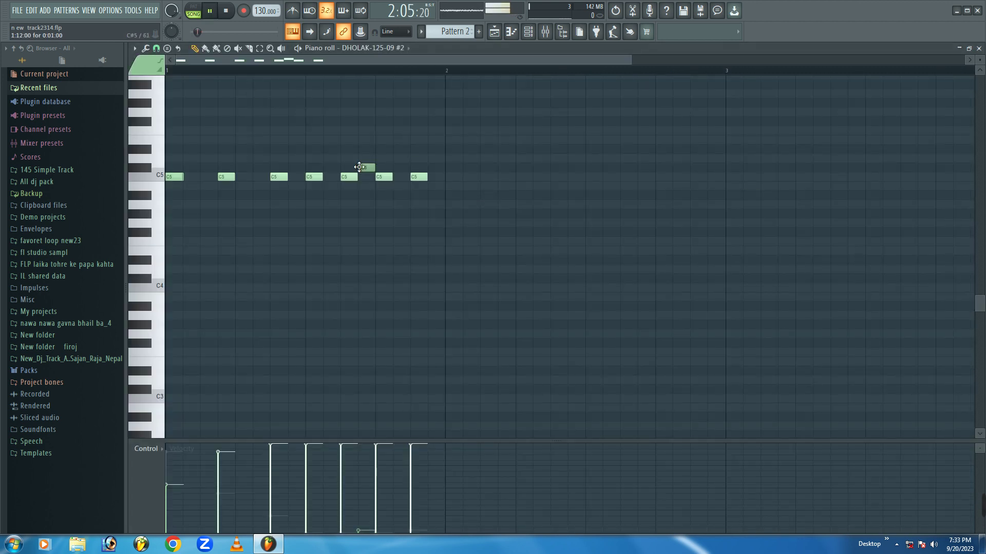
pyautogui.rightClick(367, 168)
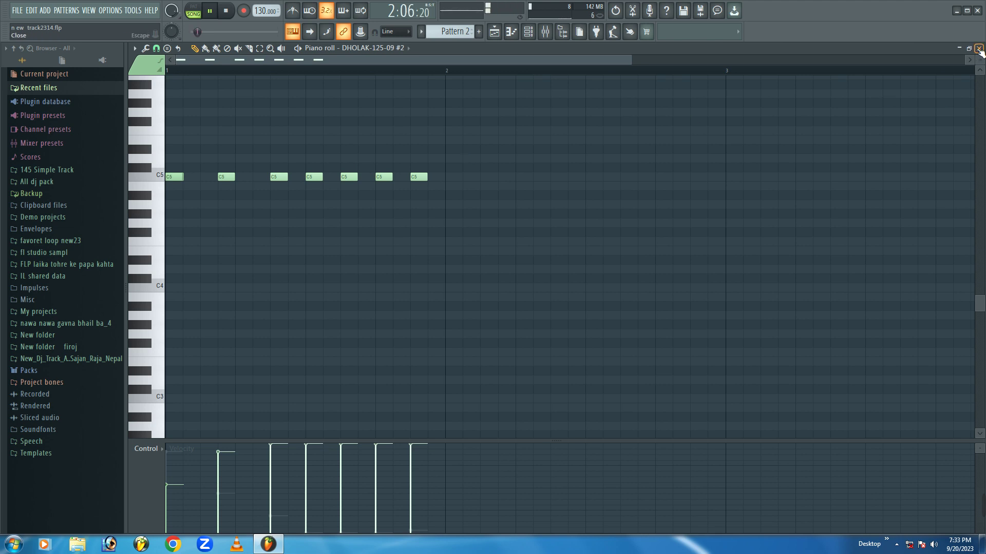
# Step: Preview Pattern 2 on its own and inspect the DHOLAK-125-09 #2 channel's sample settings and notes
pyautogui.click(299, 49)
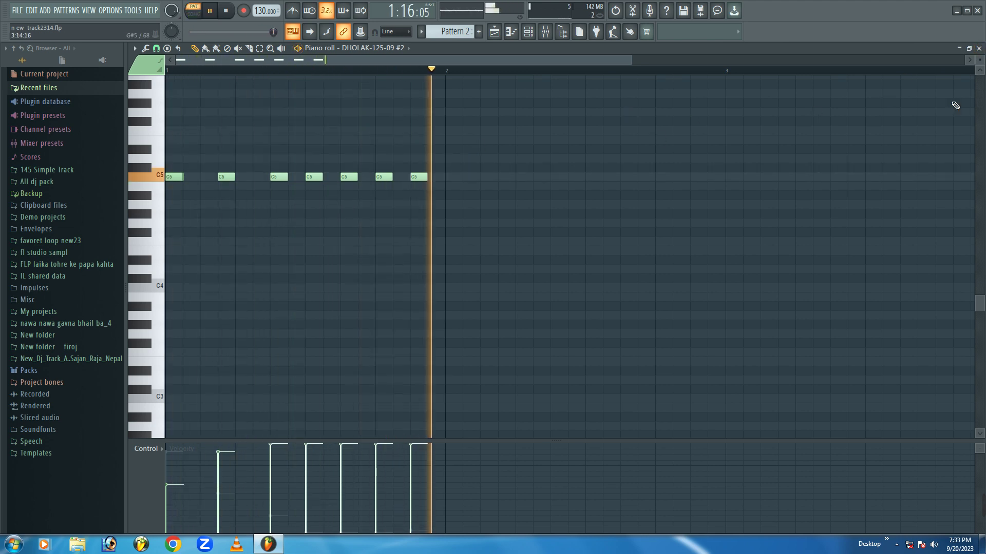
pyautogui.click(979, 48)
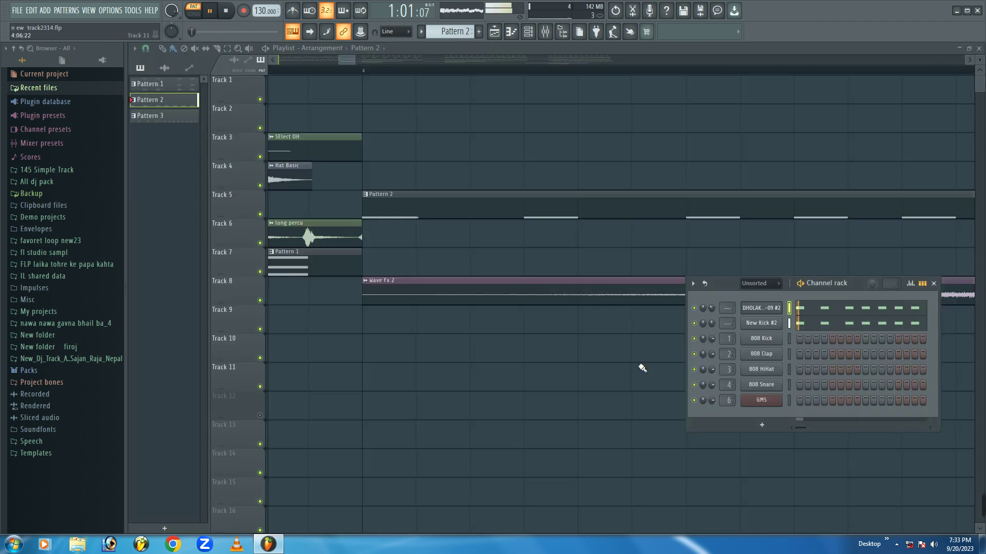
pyautogui.click(768, 309)
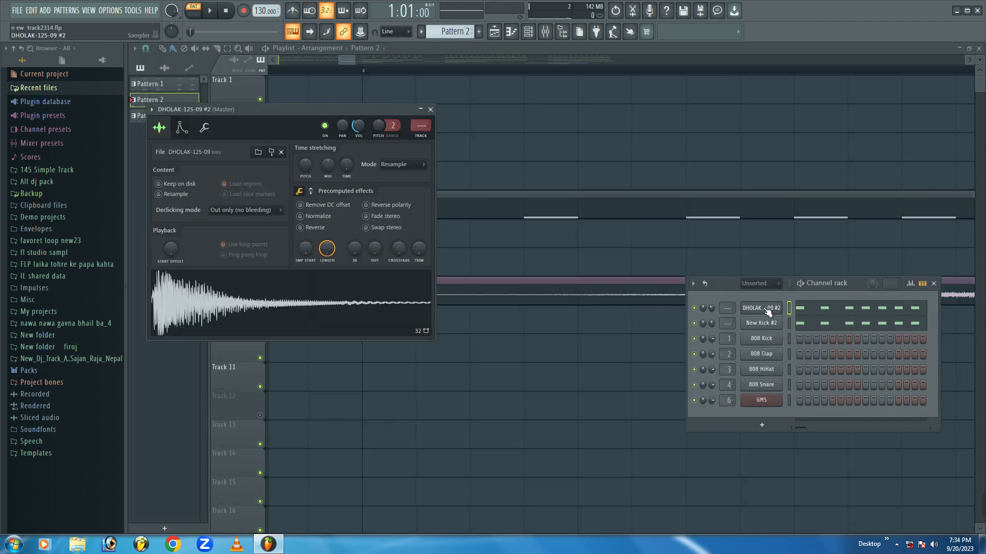
pyautogui.click(431, 110)
pyautogui.click(818, 310)
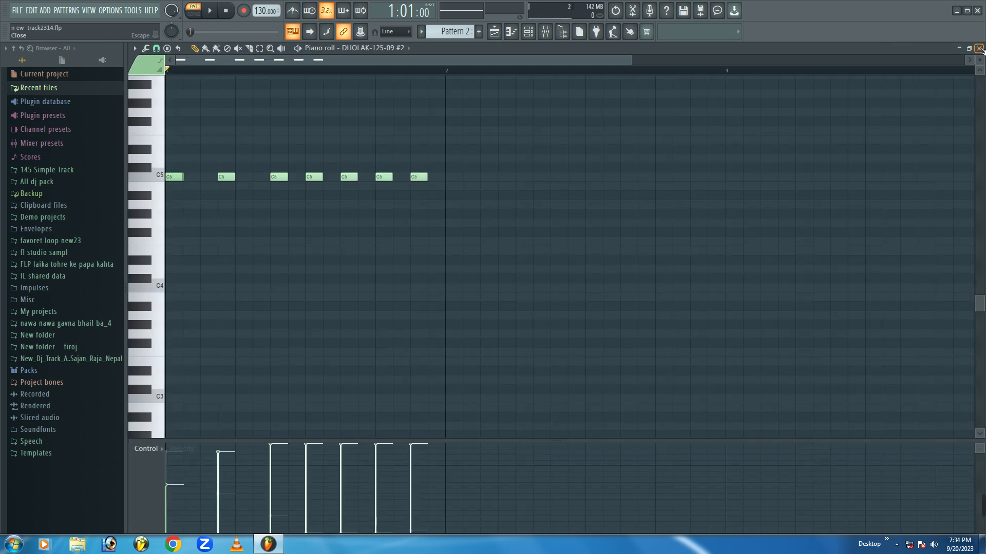
pyautogui.click(979, 48)
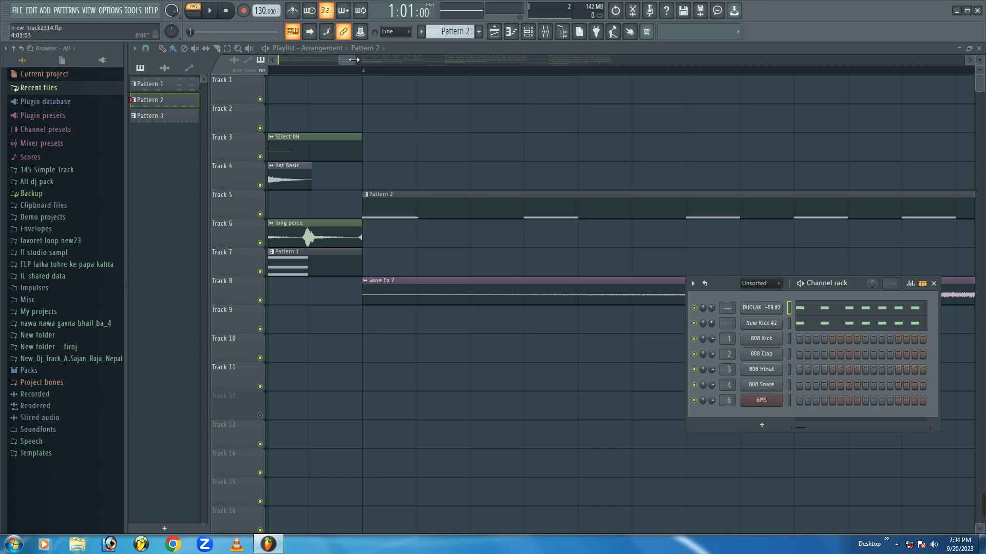
# Step: Switch playback back to song mode and play the selected bar 2 of the arrangement
pyautogui.moveTo(354, 60); pyautogui.dragTo(443, 62)
pyautogui.scroll(3, 323, 81)
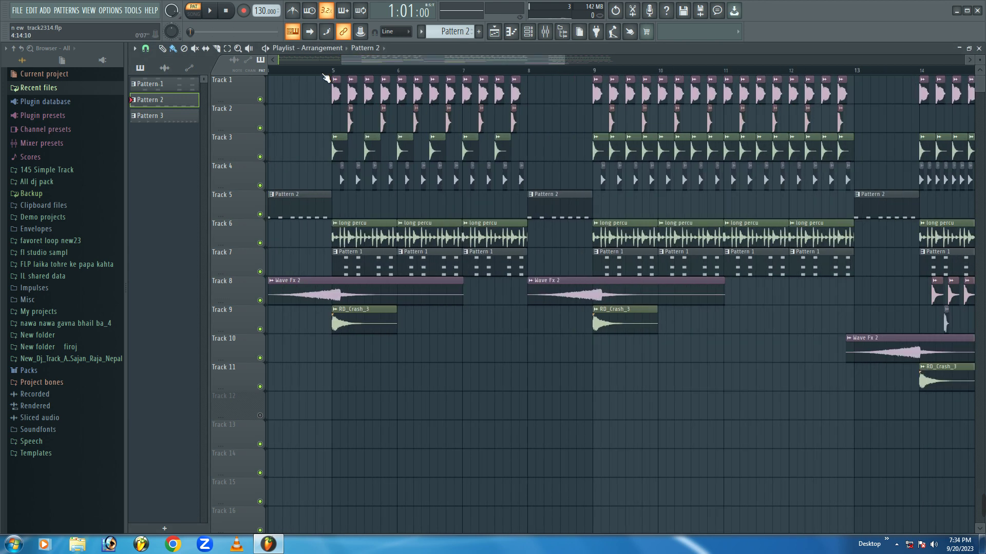
pyautogui.press('l')
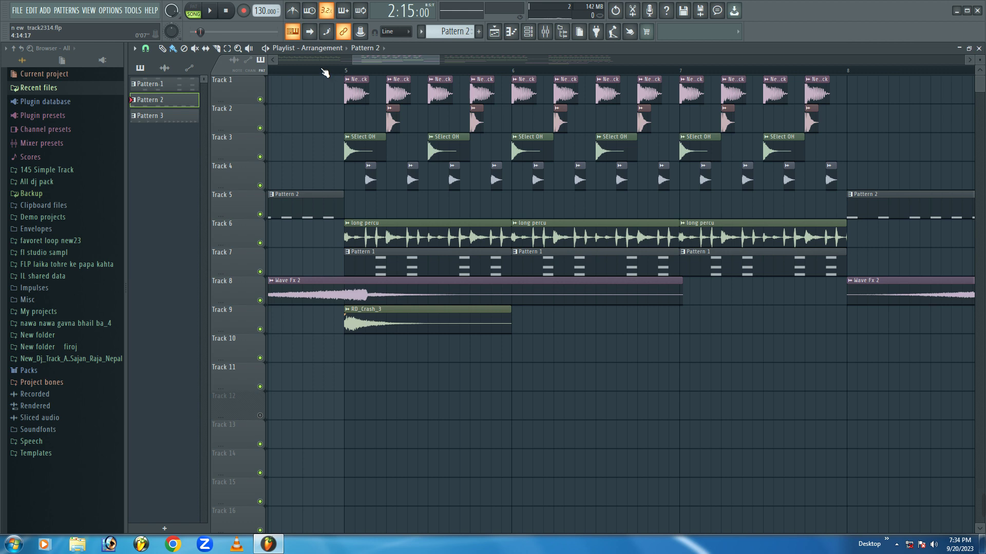
pyautogui.press('space')
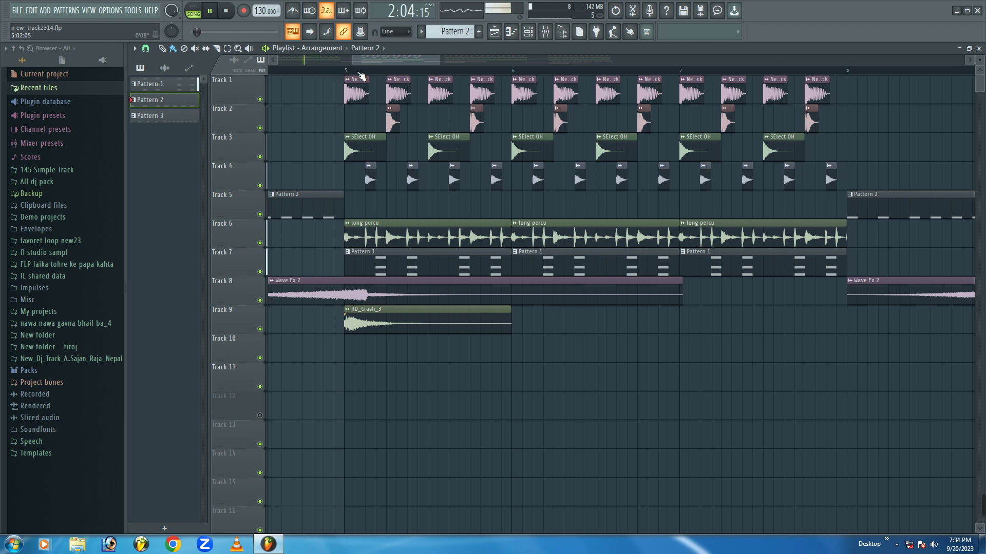
pyautogui.scroll(3, 345, 72)
pyautogui.scroll(-8, 345, 72)
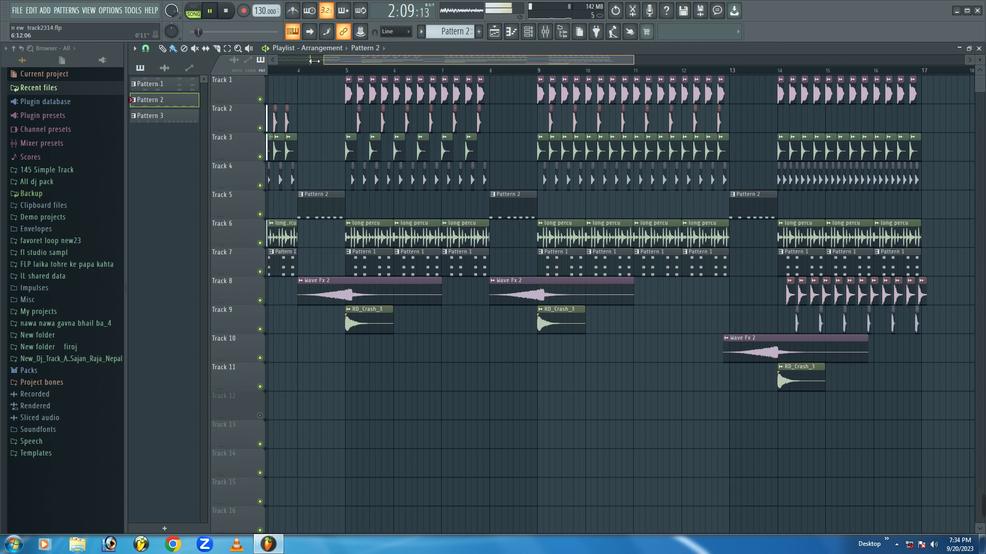
pyautogui.moveTo(314, 61); pyautogui.dragTo(272, 63)
pyautogui.press('space')
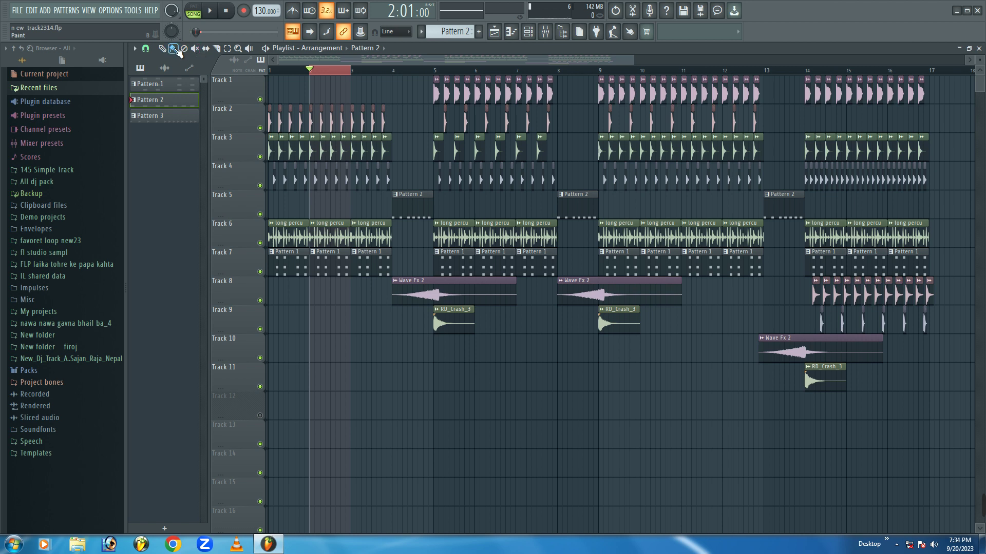
# Step: Clear the bar 2 time selection and play the arrangement from just before bar 5 through the Pattern 2 break at bar 8
pyautogui.click(227, 48)
pyautogui.click(314, 72)
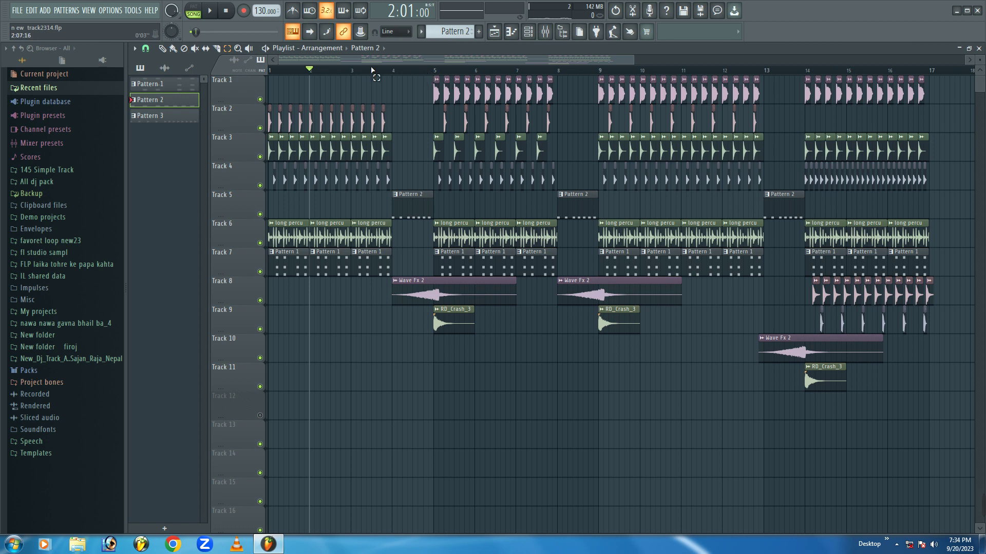
pyautogui.click(431, 72)
pyautogui.press('space')
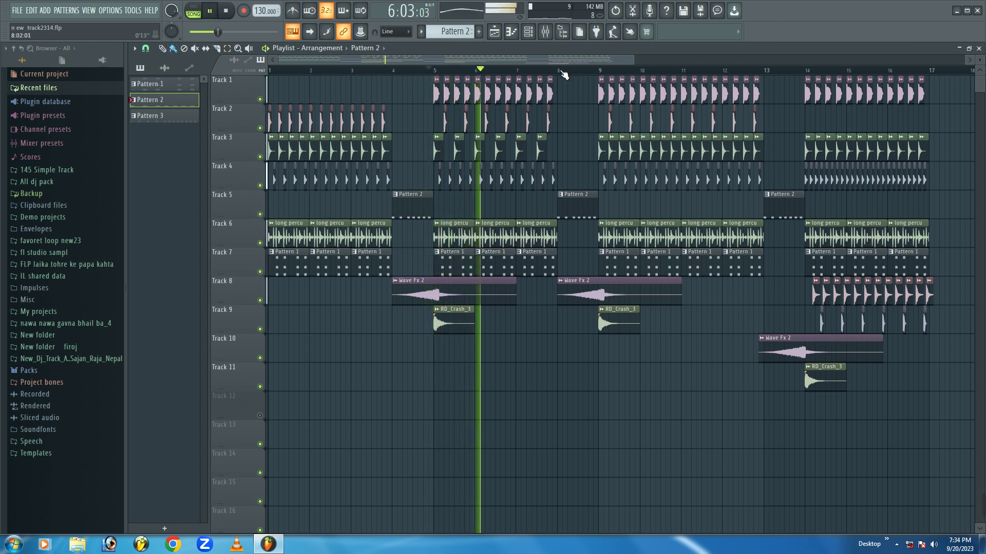
pyautogui.scroll(3, 563, 73)
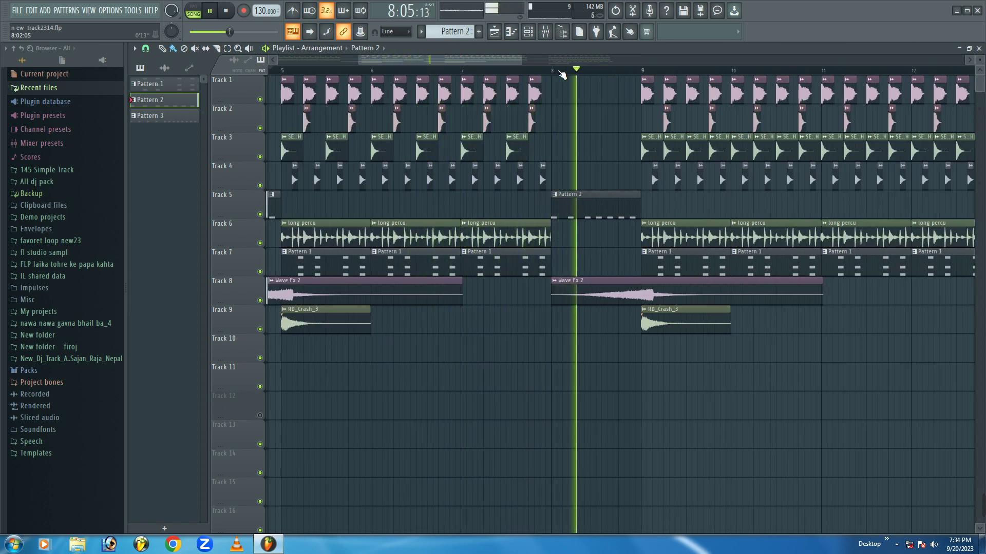
pyautogui.moveTo(522, 58); pyautogui.dragTo(571, 58)
pyautogui.press('space')
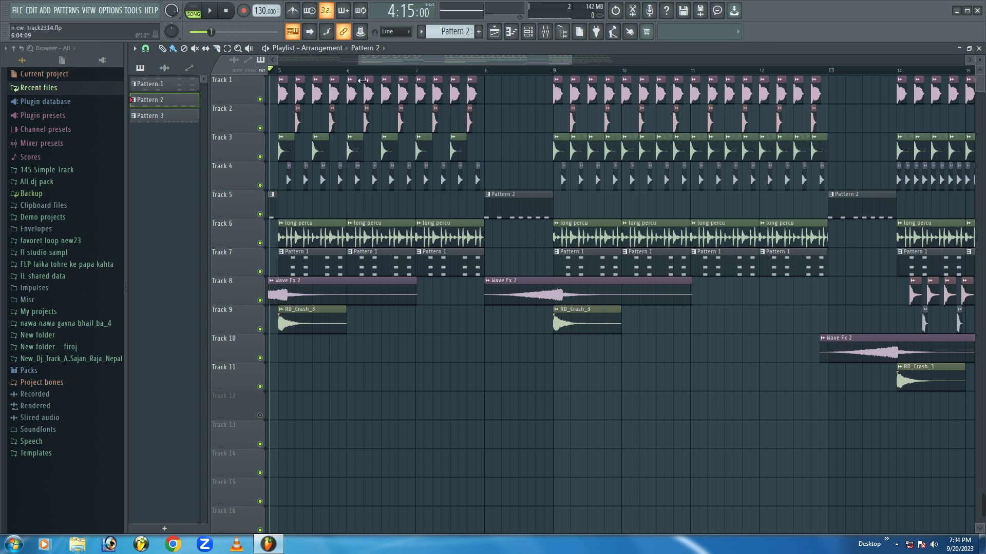
# Step: Play the arrangement section starting at bar 9
pyautogui.scroll(4, 356, 75)
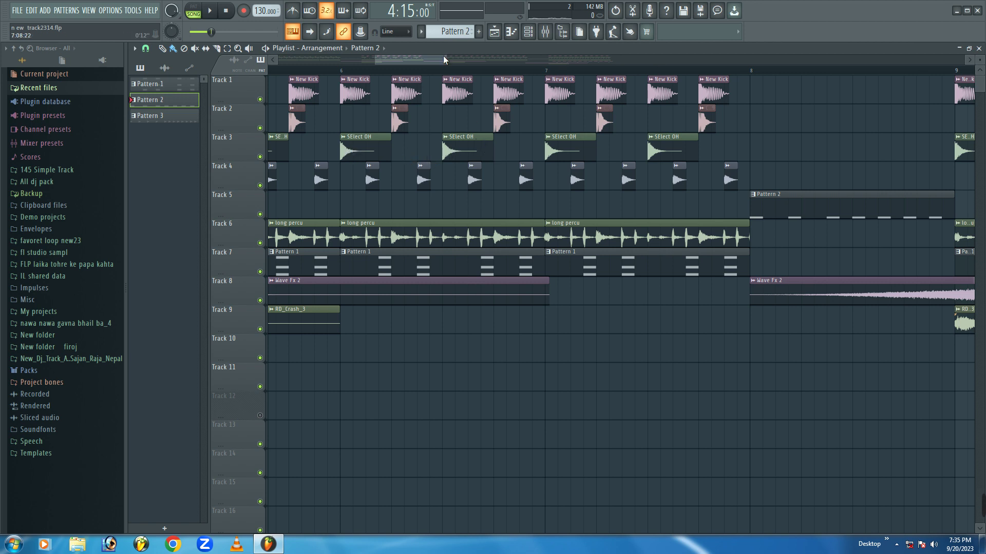
pyautogui.scroll(-5, 449, 66)
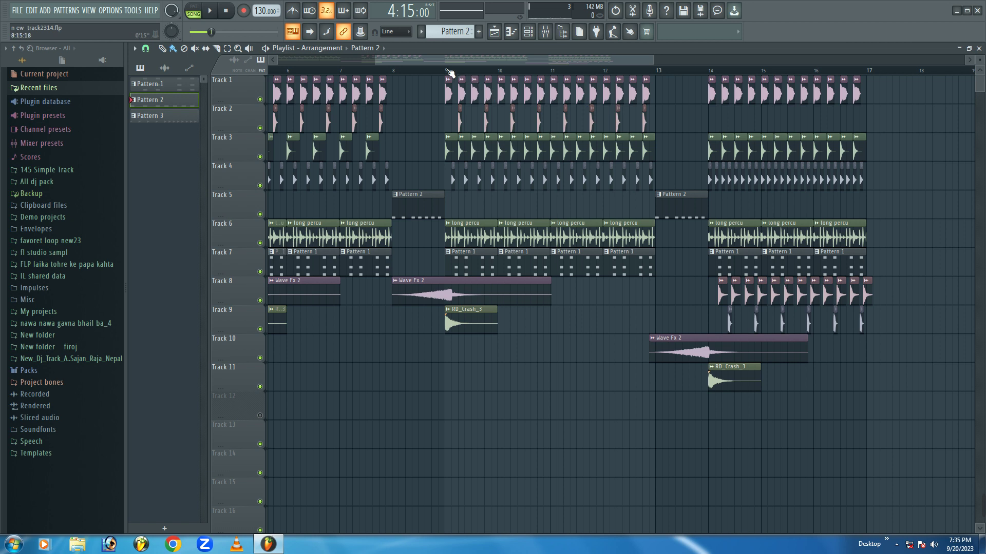
pyautogui.click(444, 72)
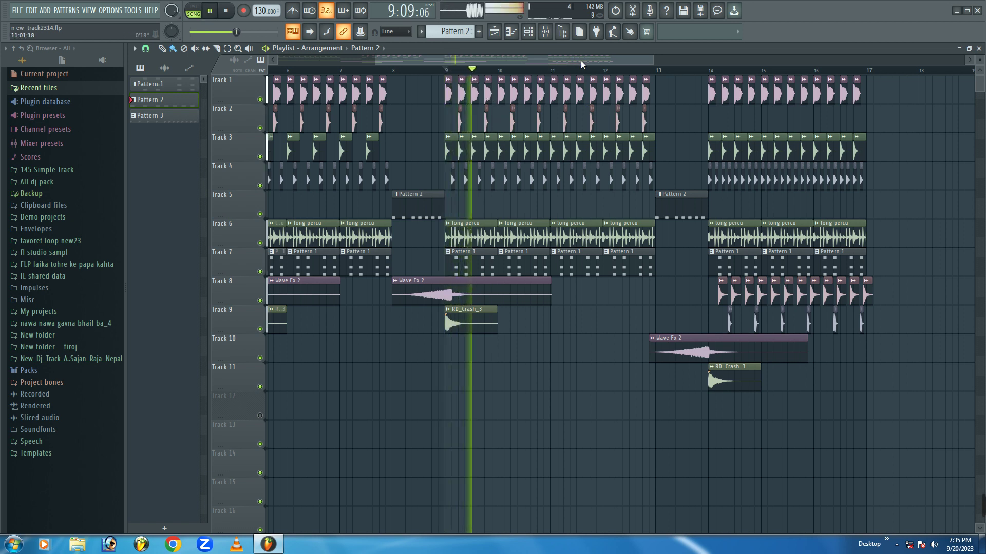
pyautogui.moveTo(580, 60); pyautogui.dragTo(659, 61)
pyautogui.press('space')
# Step: Play the final section of the arrangement from just before bar 14, checking how the dholak clips line up with the kicks
pyautogui.scroll(4, 523, 72)
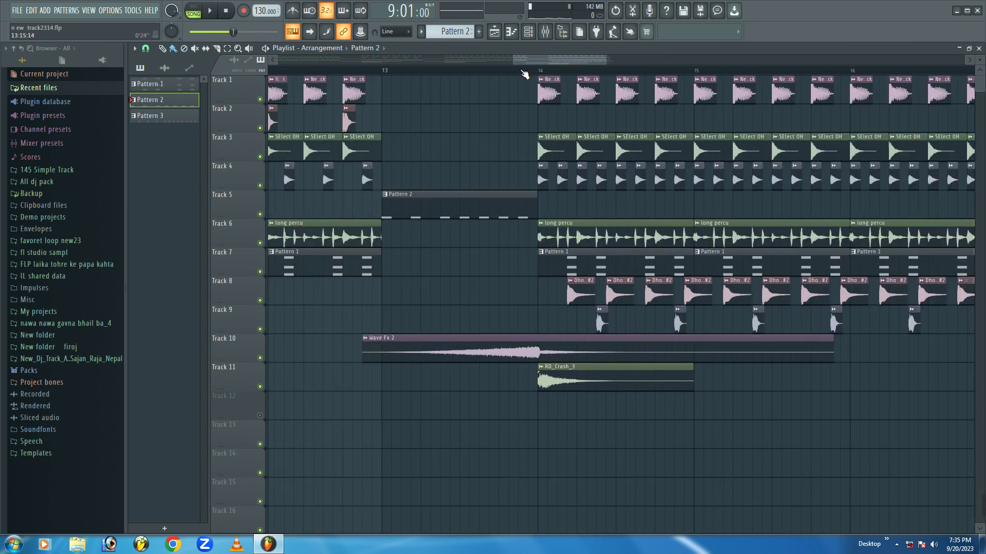
pyautogui.click(521, 70)
pyautogui.press('space')
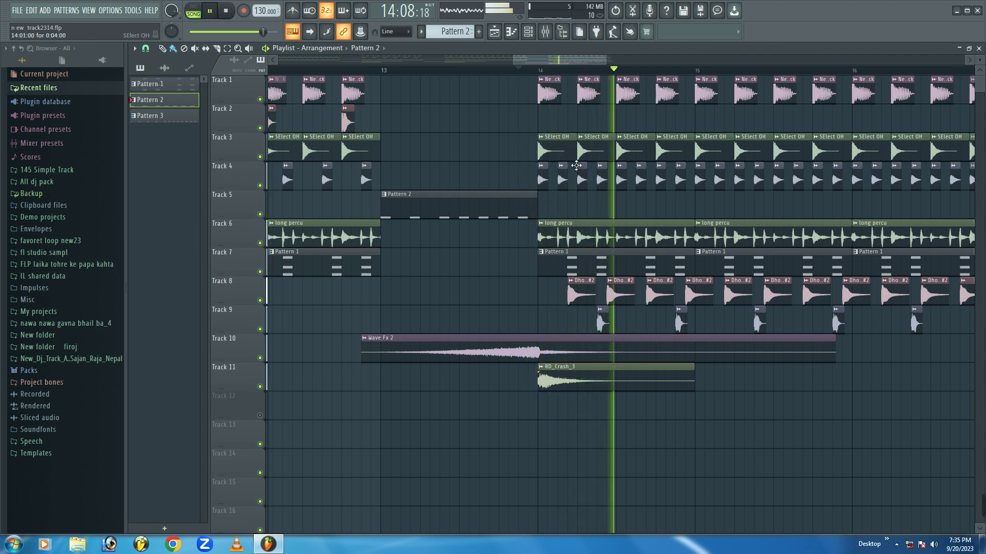
pyautogui.moveTo(603, 61); pyautogui.dragTo(729, 61)
pyautogui.scroll(5, 399, 75)
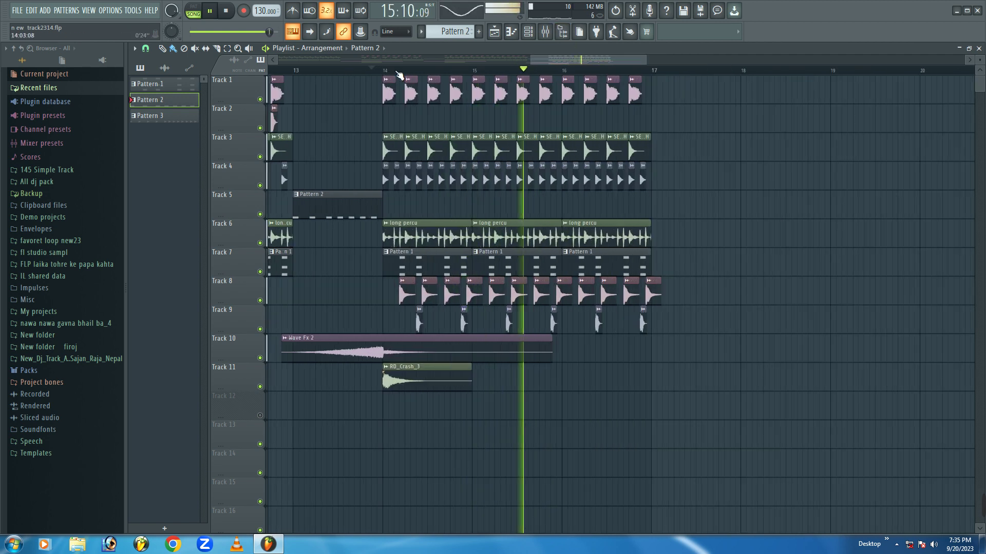
pyautogui.scroll(3, 399, 75)
pyautogui.press('space')
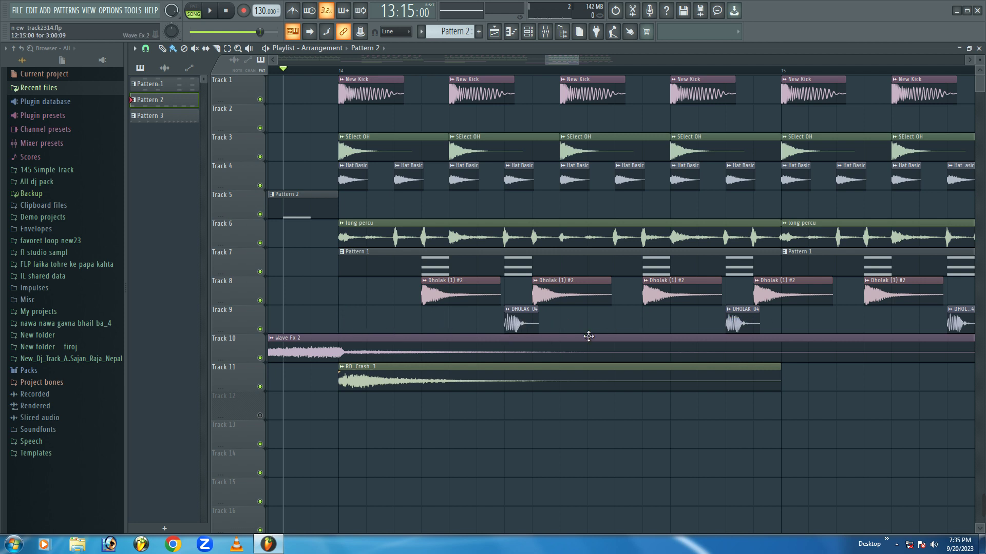
# Step: Pick the second DHOLAK 04 clip in bar 14 of Track 9 and replay the final section up to bar 16
pyautogui.click(746, 324)
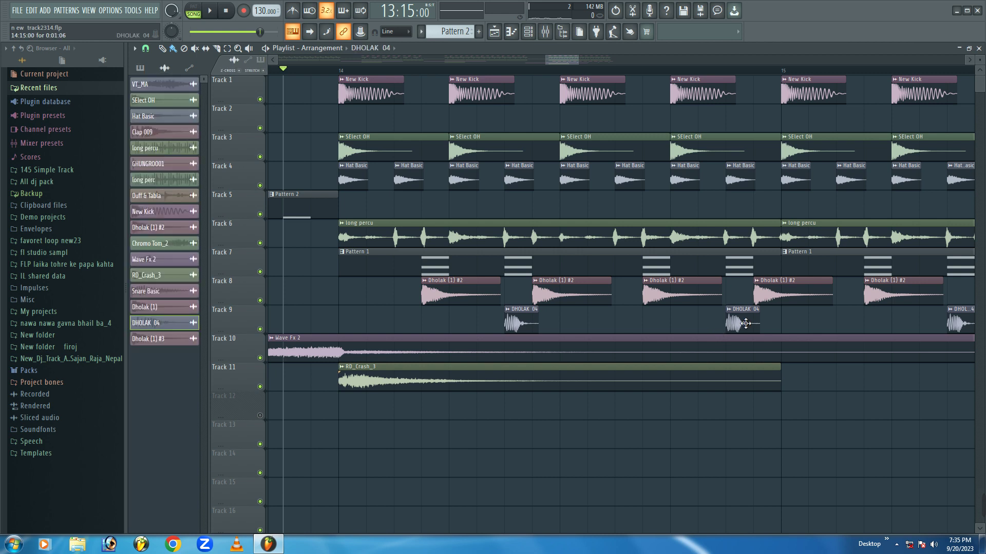
pyautogui.press('space')
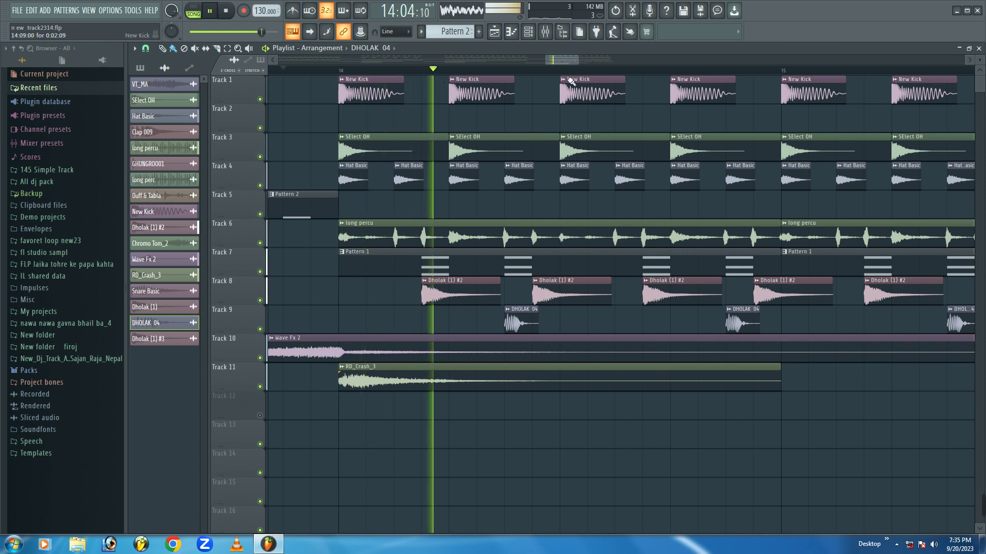
pyautogui.moveTo(578, 60); pyautogui.dragTo(887, 60)
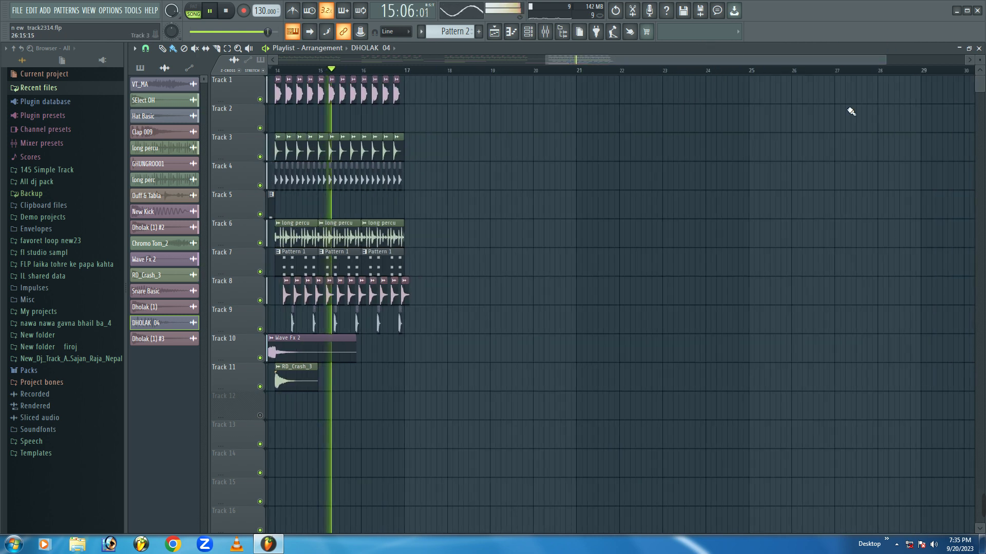
pyautogui.moveTo(815, 519)
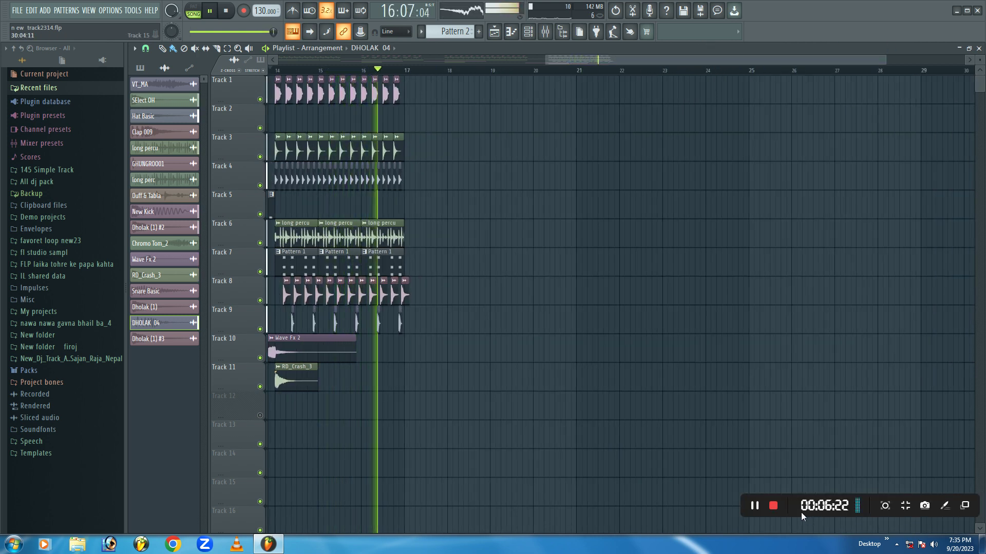
pyautogui.press('space')
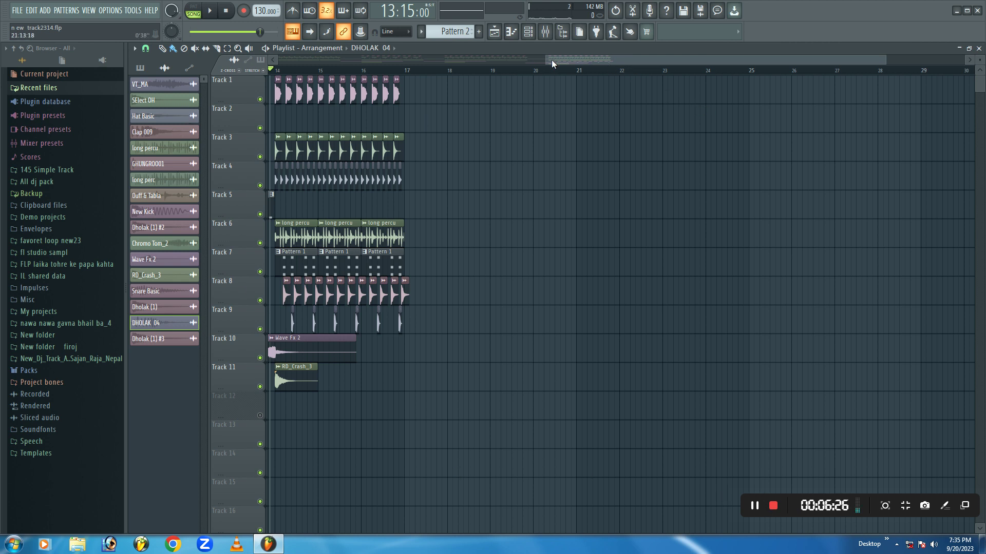
pyautogui.moveTo(546, 61); pyautogui.dragTo(277, 59)
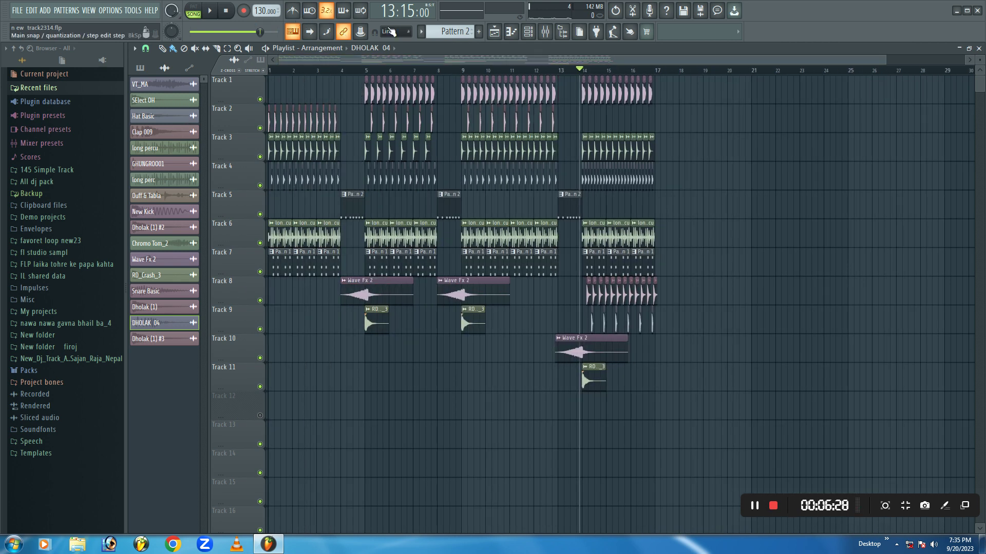
pyautogui.scroll(1, 388, 73)
pyautogui.scroll(3, 387, 73)
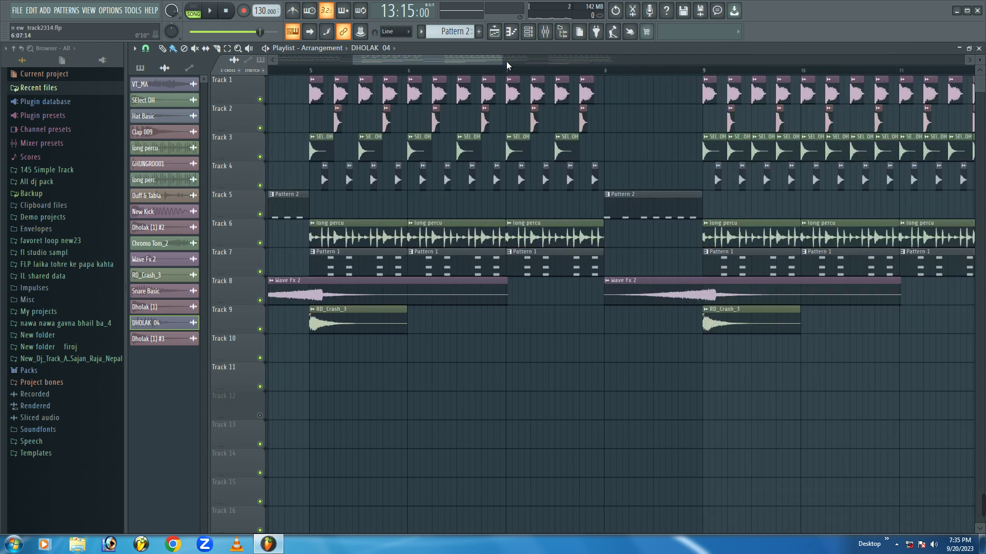
pyautogui.moveTo(504, 65); pyautogui.dragTo(875, 61)
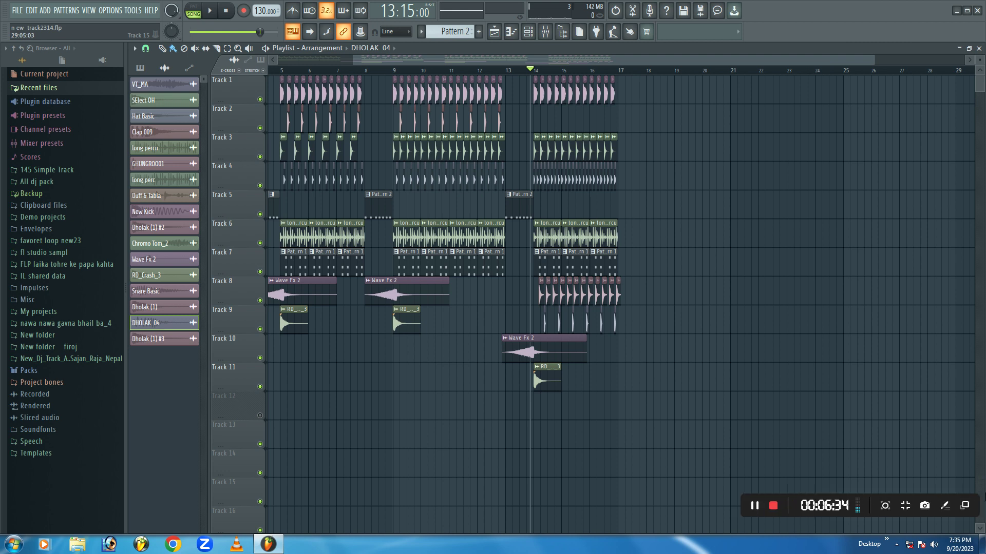